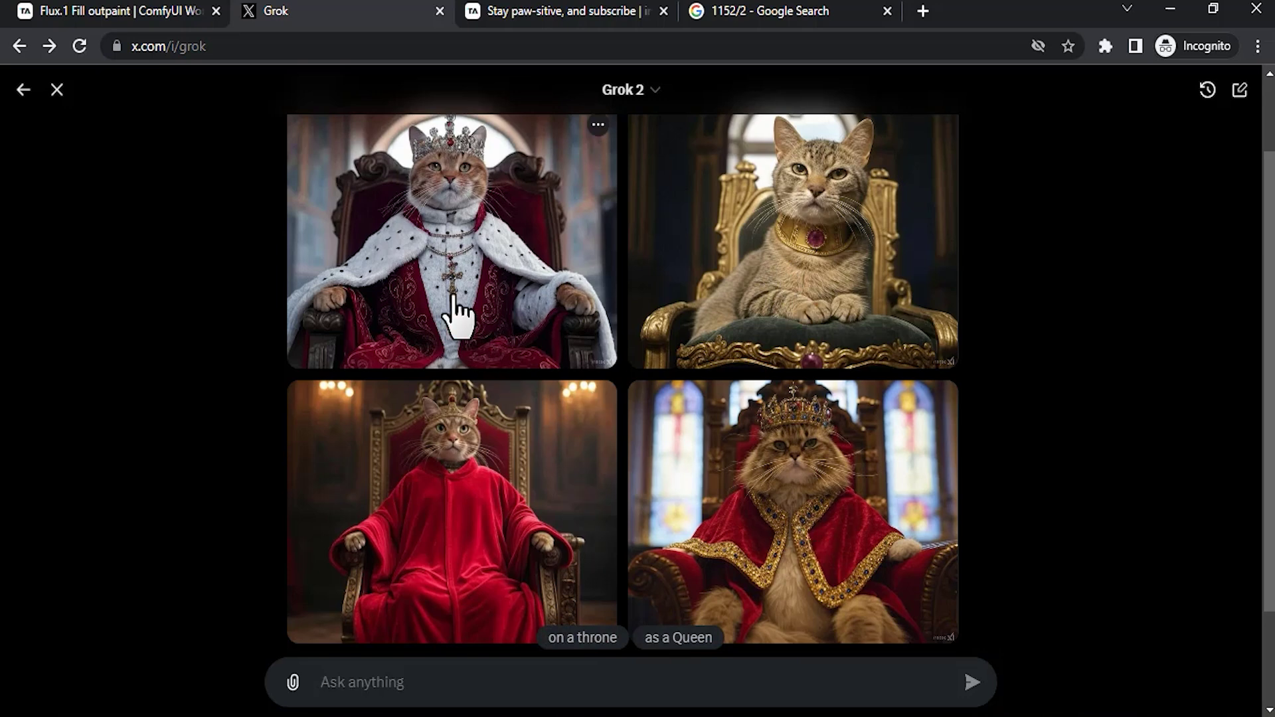
Save the top-left Grok cat-king image as a 1024 x 768 image.jpg.
scroll(745, 277, up, 2)
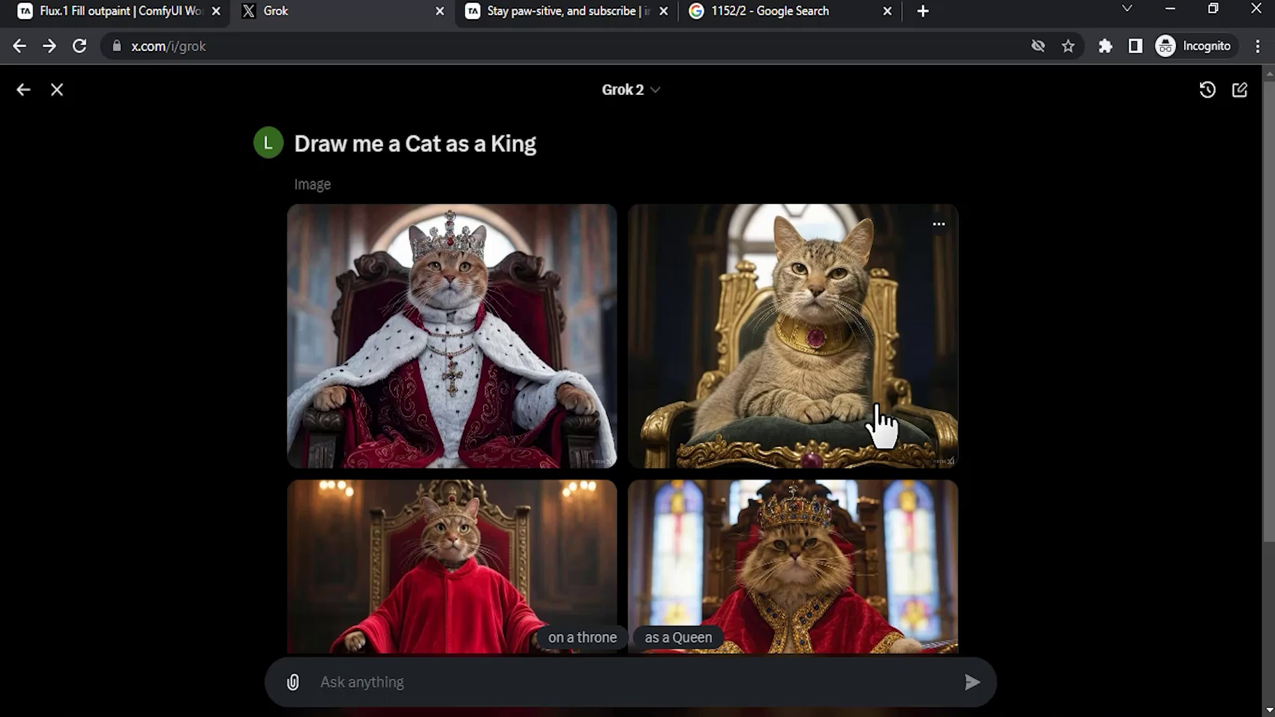
scroll(890, 418, down, 3)
scroll(863, 432, up, 1)
scroll(861, 438, up, 1)
click(598, 226)
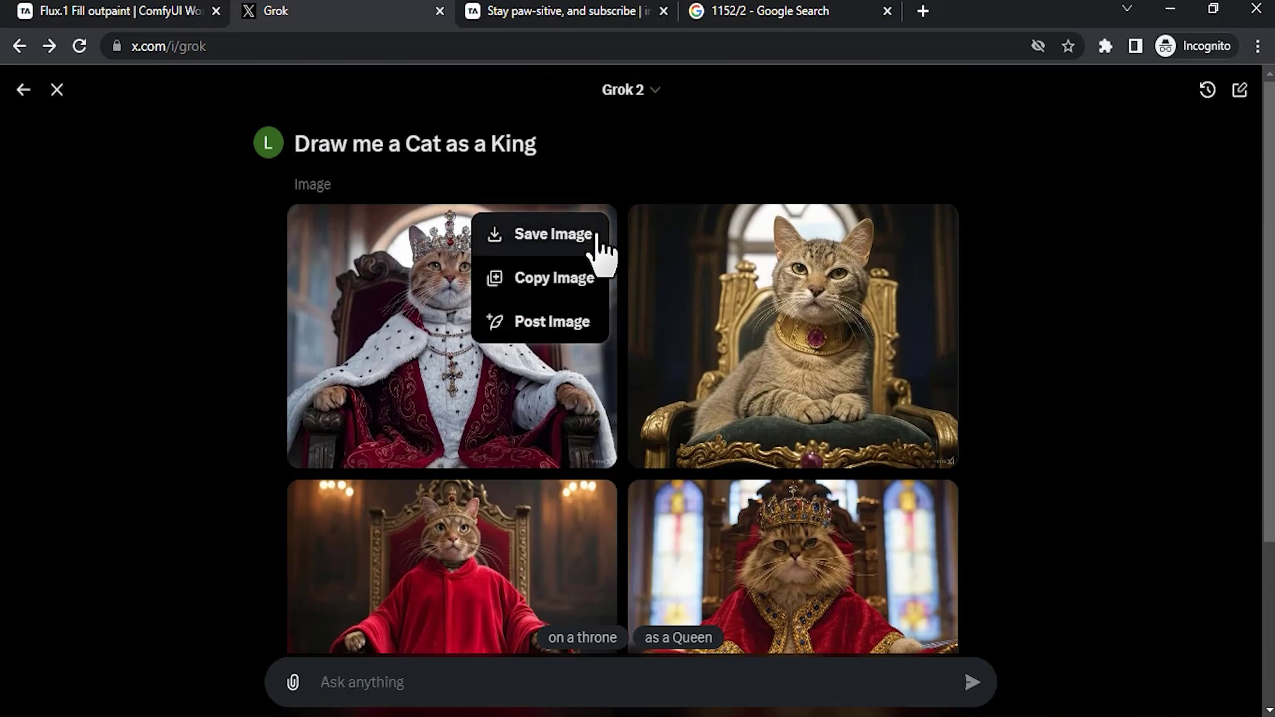
click(553, 234)
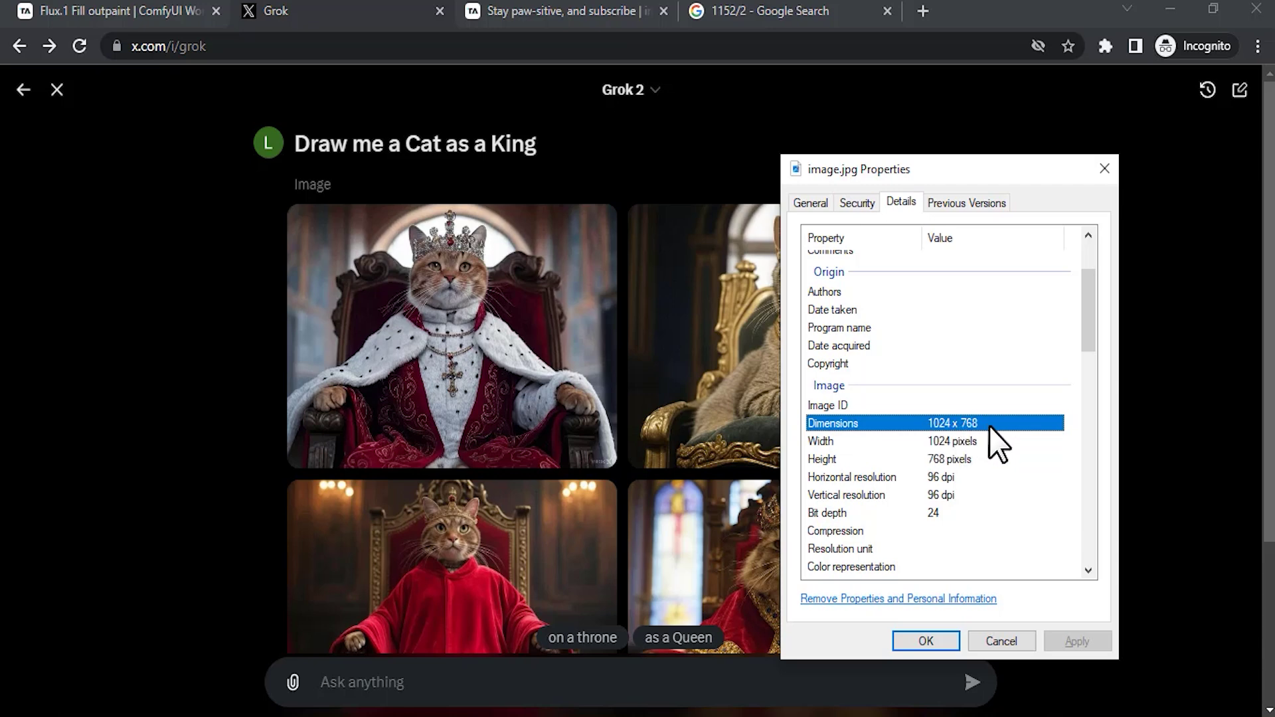
Close the image properties and the Google tab, returning to the TensorArt cat post.
click(1104, 168)
click(887, 11)
click(598, 12)
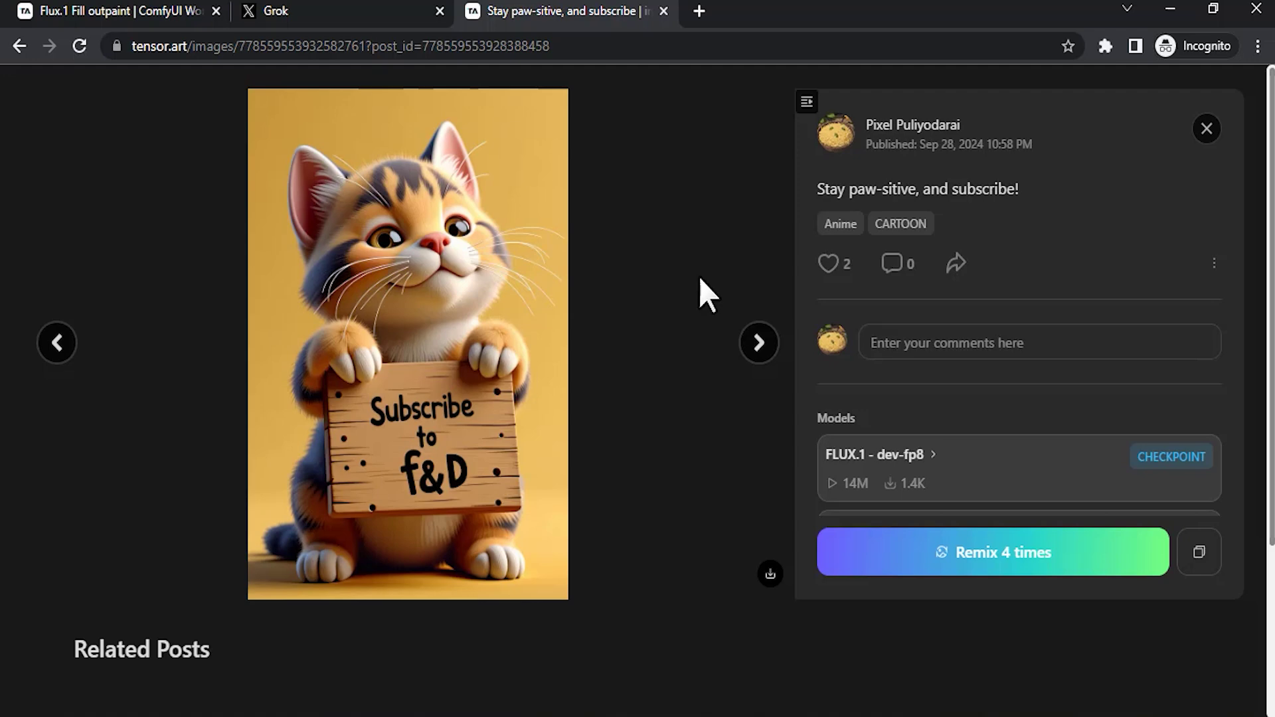
Switch to the TensorArt Flux.1 Fill outpaint template page.
click(136, 9)
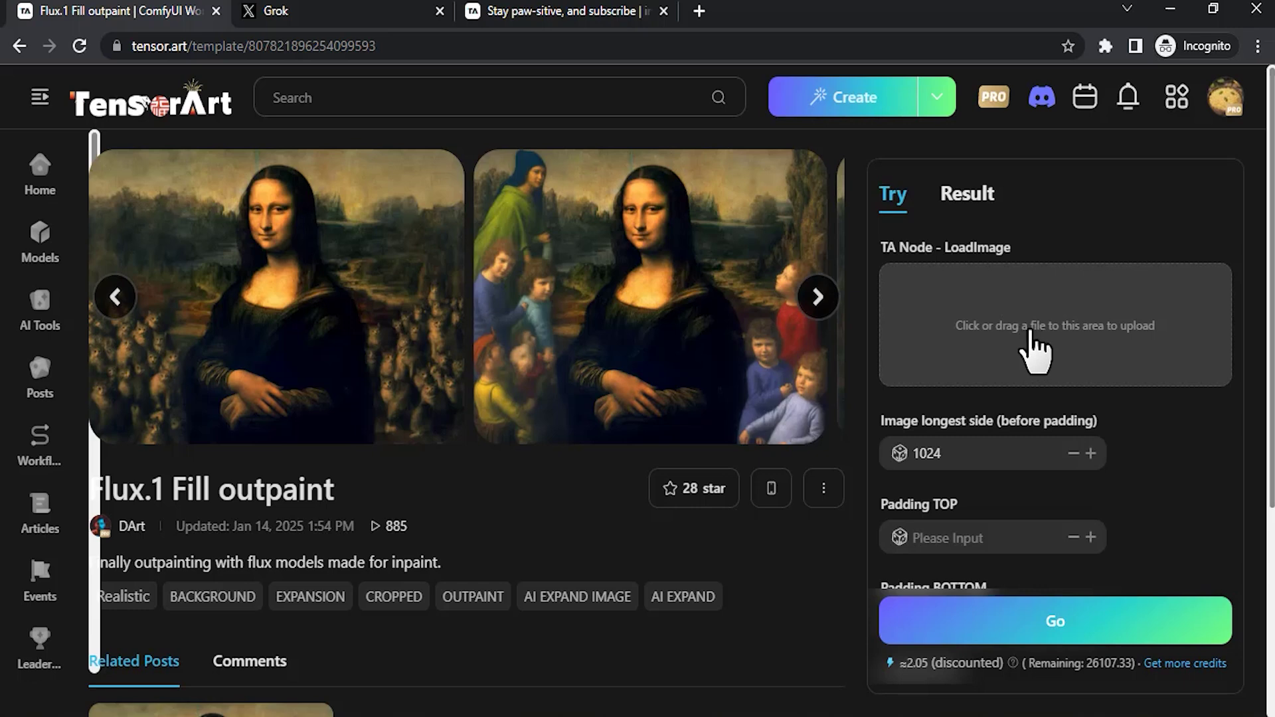
Upload the saved cat-king image to the LoadImage node and keep the longest side at 1024.
click(1073, 341)
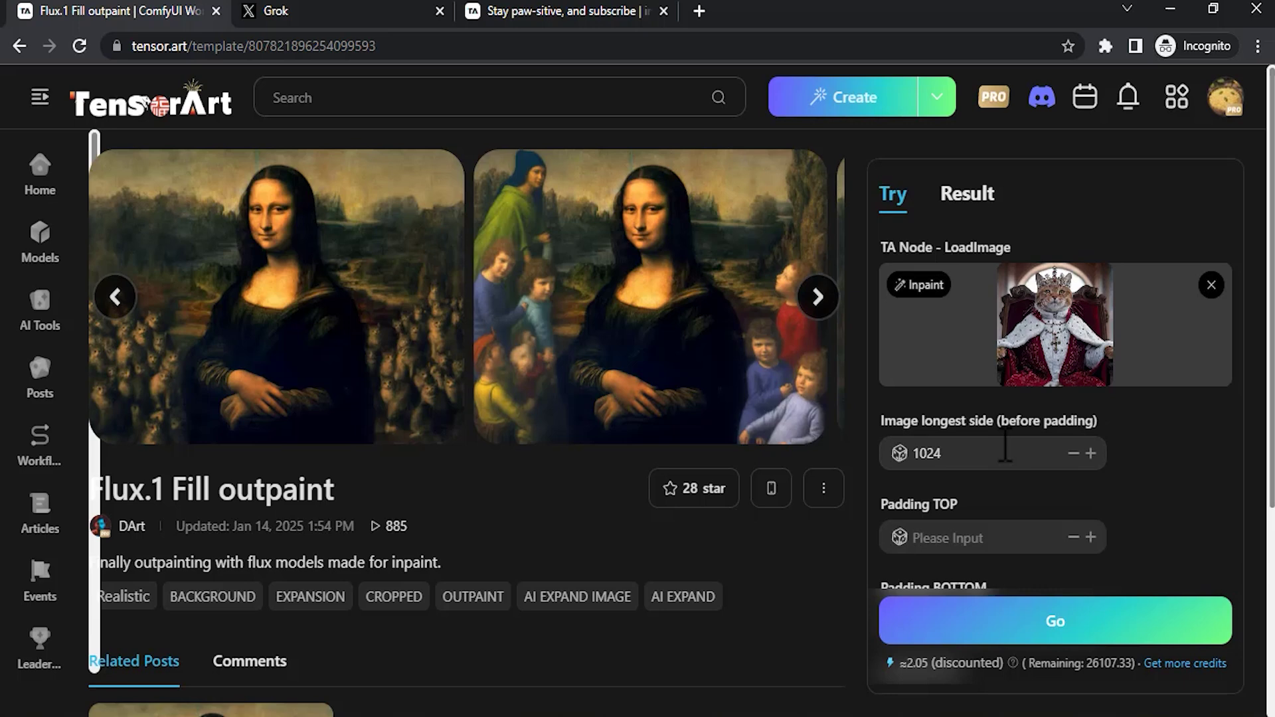
scroll(960, 435, down, 1)
scroll(970, 432, down, 7)
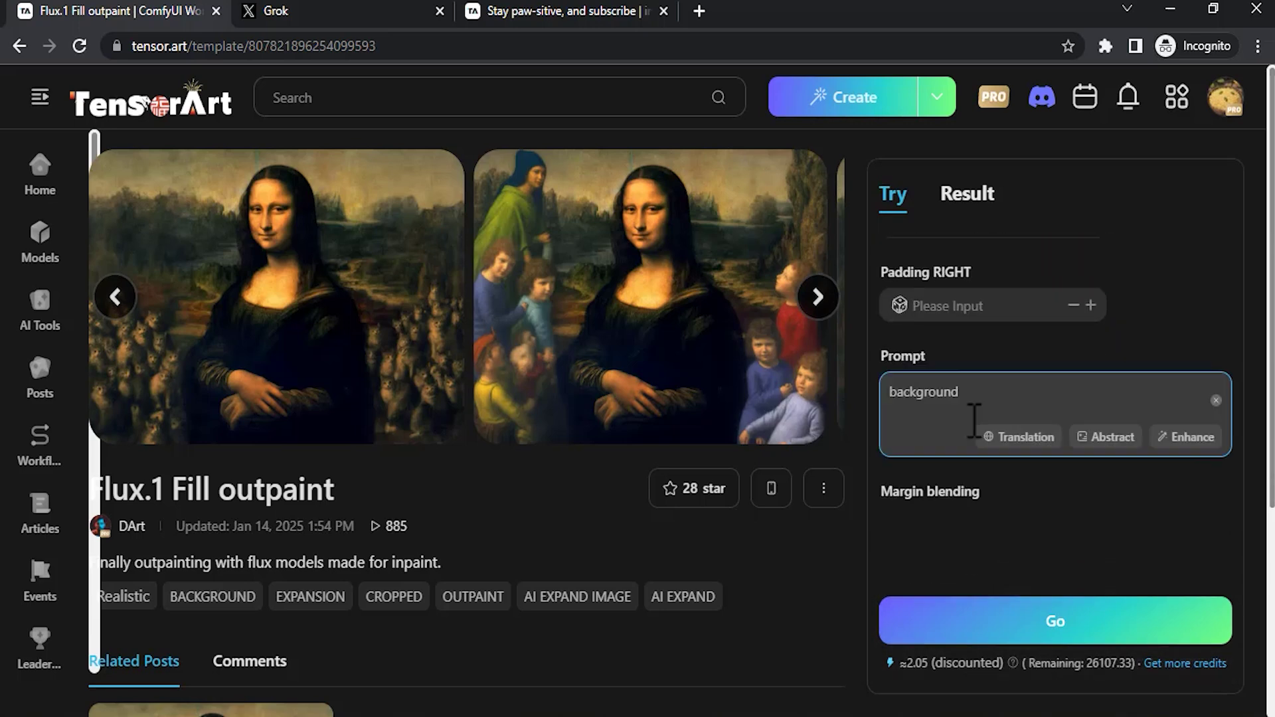
scroll(936, 431, up, 8)
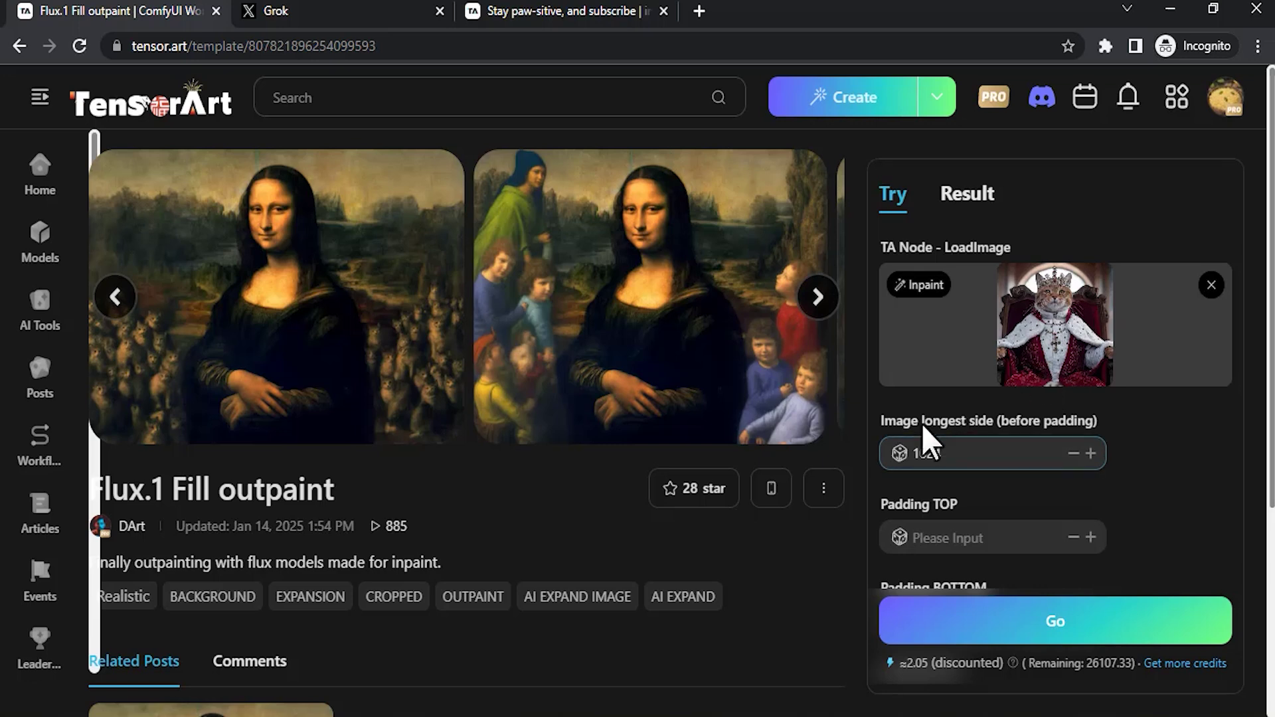
click(956, 453)
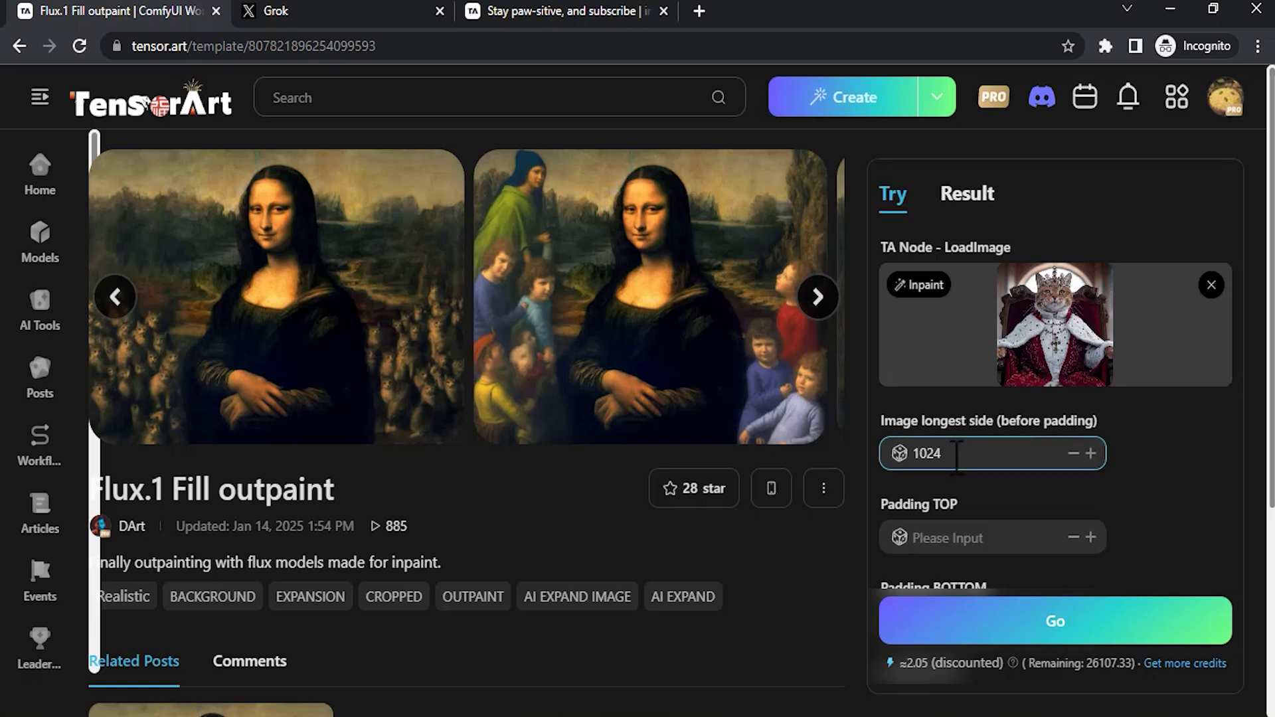
double_click(952, 453)
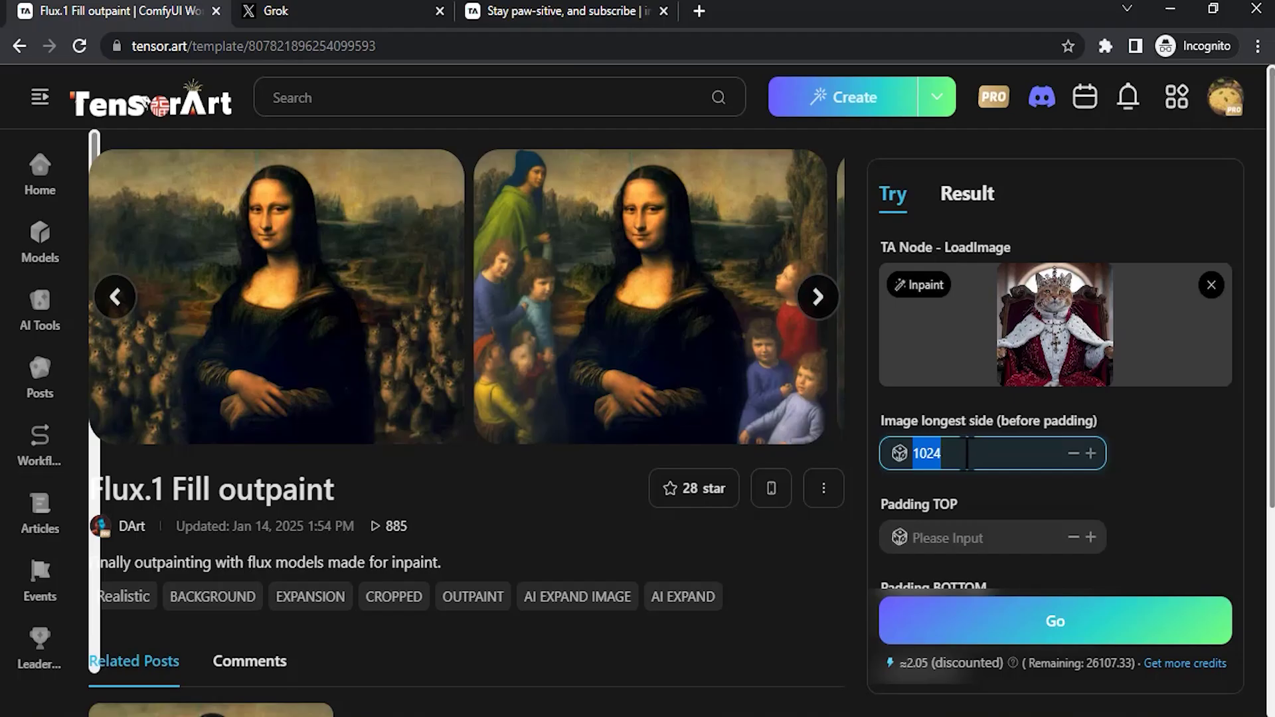
click(976, 453)
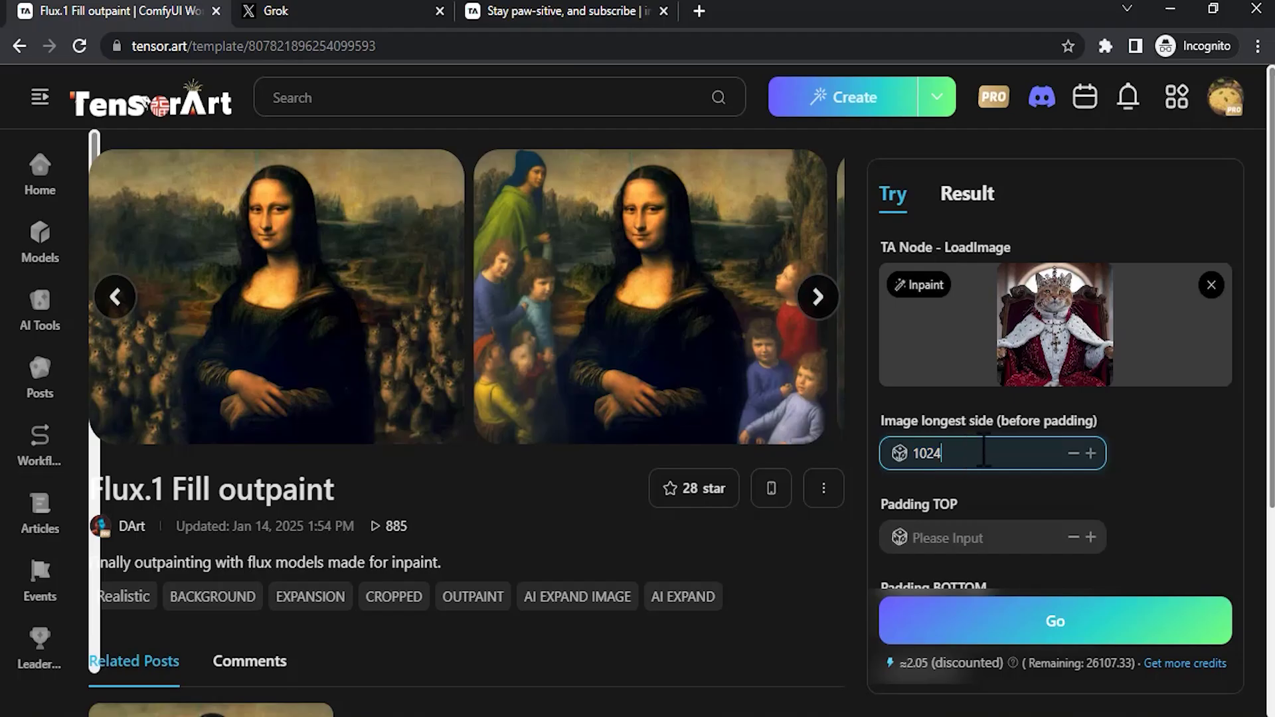
Confirm longest side 1024 and move on to the 576 top and bottom padding values.
double_click(982, 453)
scroll(956, 439, down, 2)
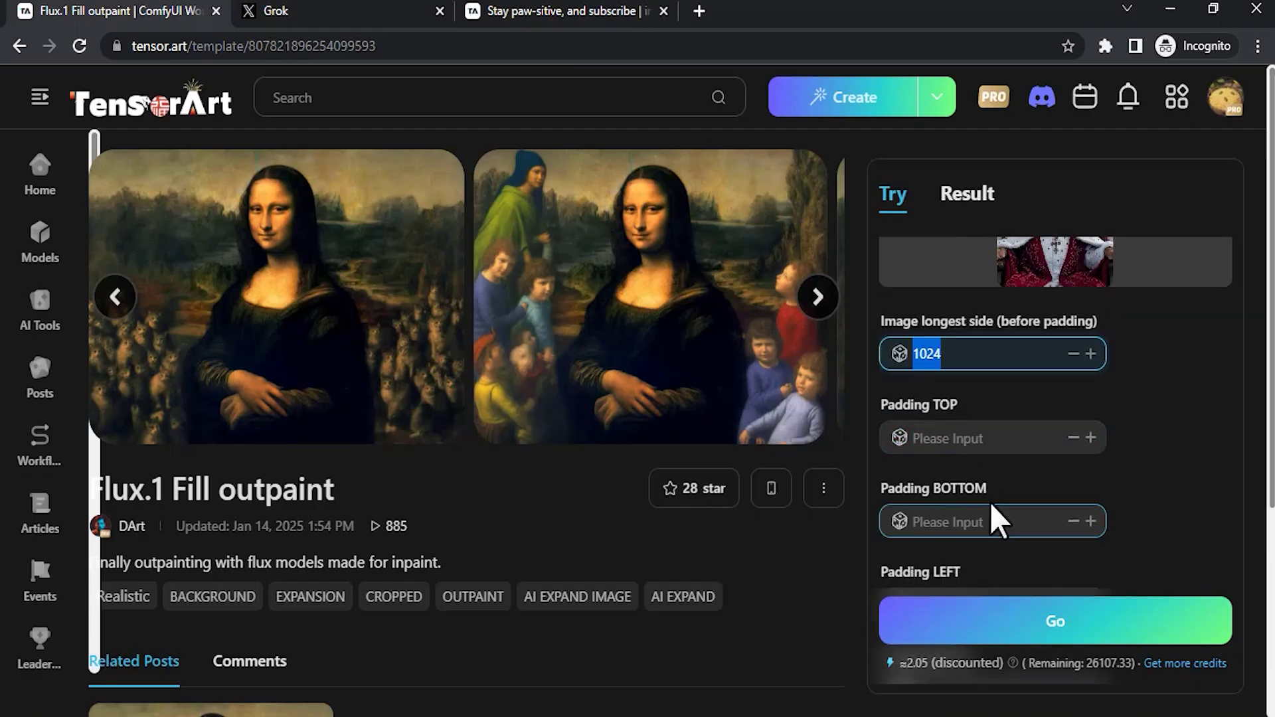
scroll(990, 494, down, 3)
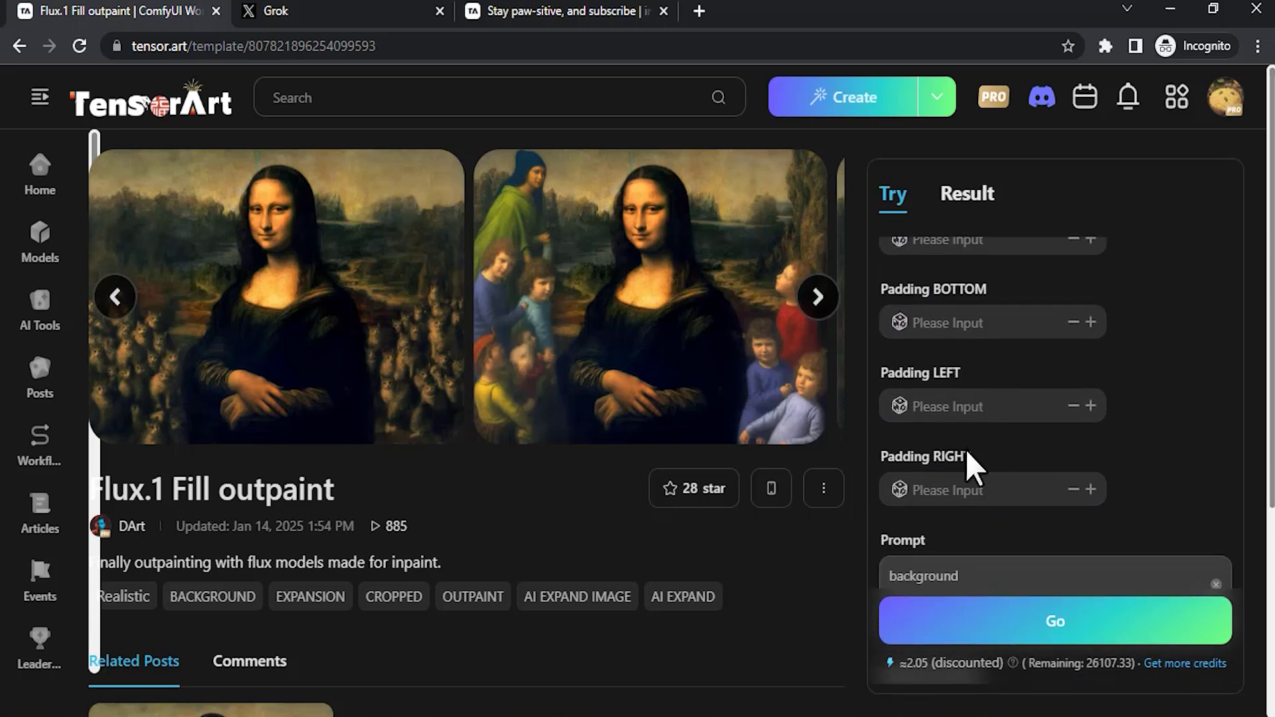
scroll(982, 457, up, 3)
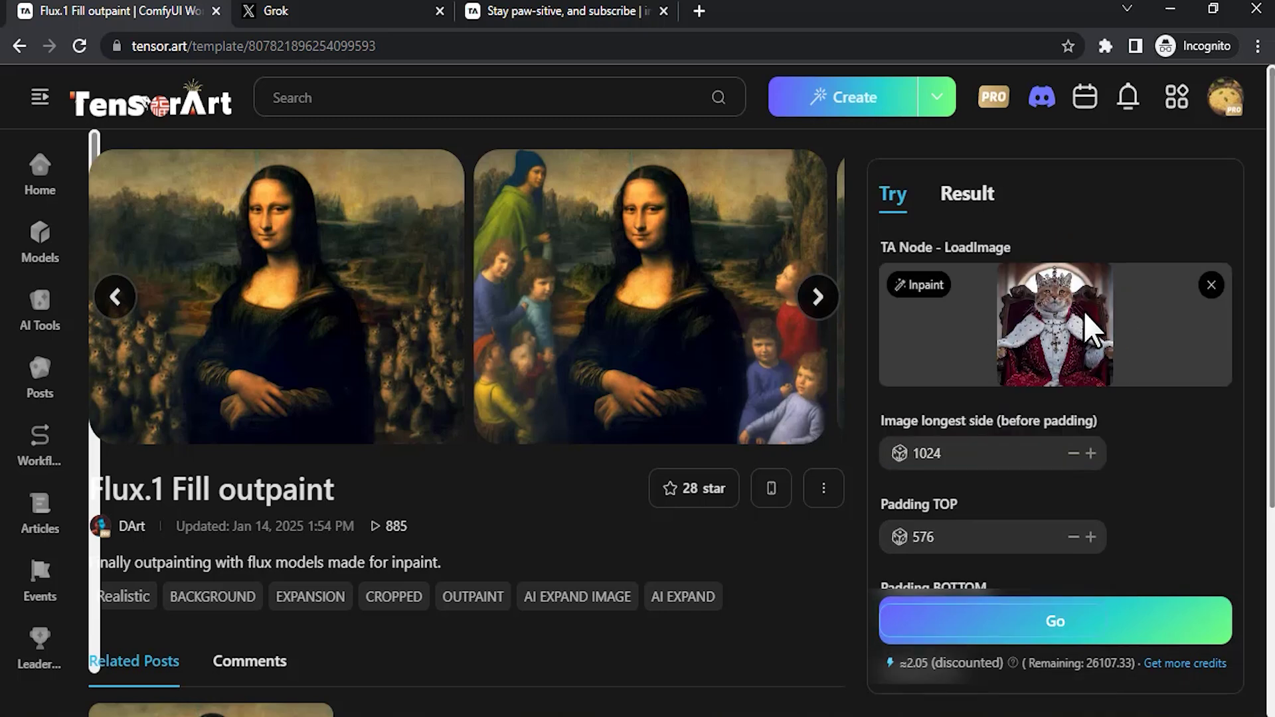
key(Tab)
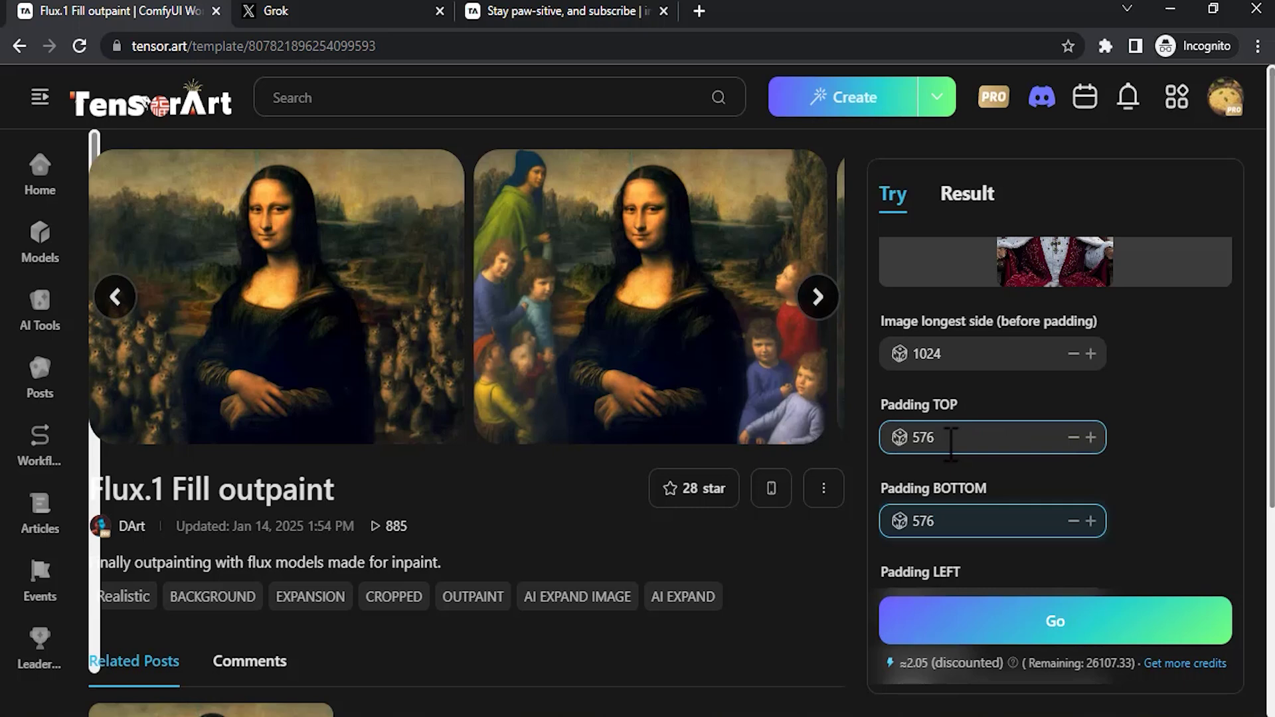
Keep left and right padding at 28 and set the prompt to 'background'.
scroll(951, 438, down, 3)
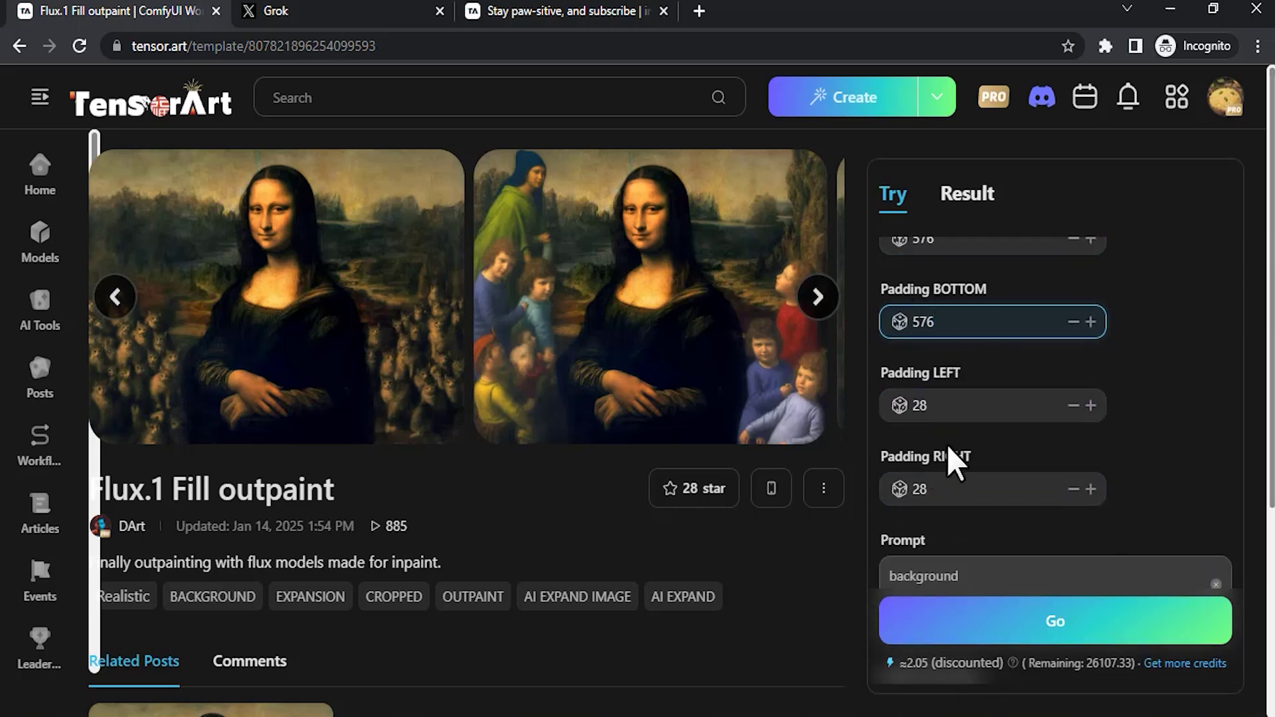
scroll(1018, 465, up, 5)
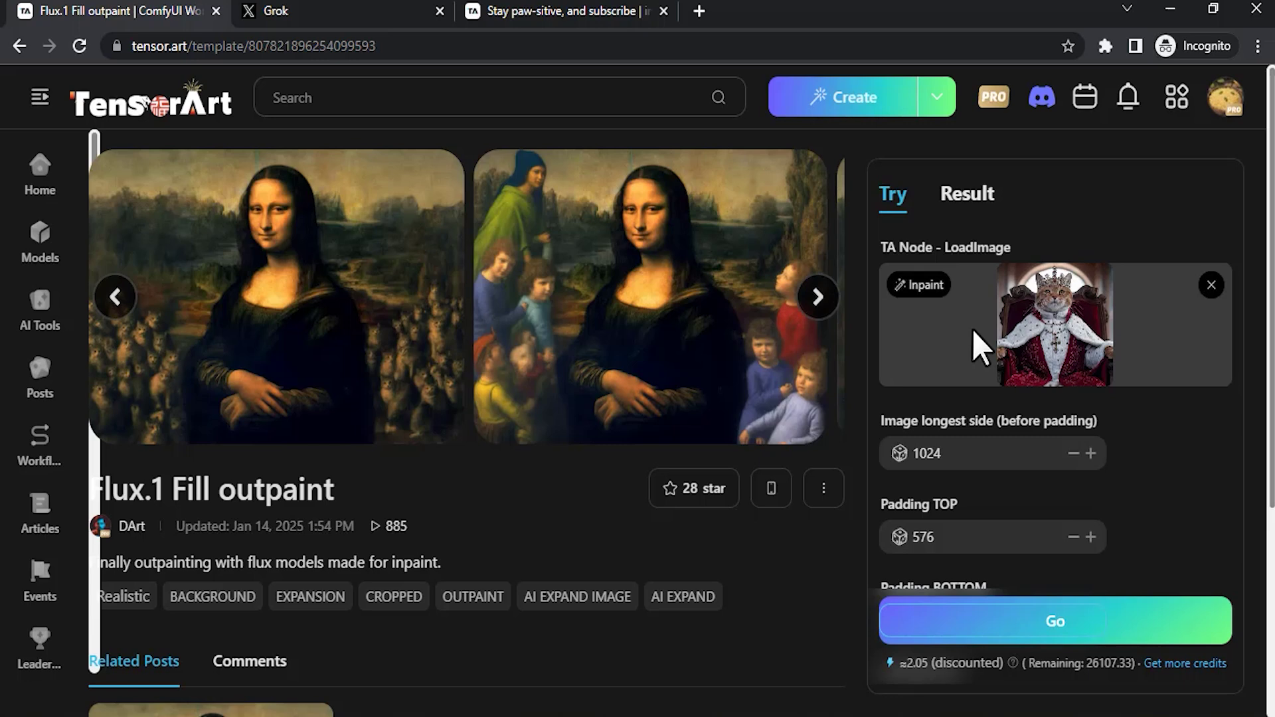
scroll(957, 454, down, 2)
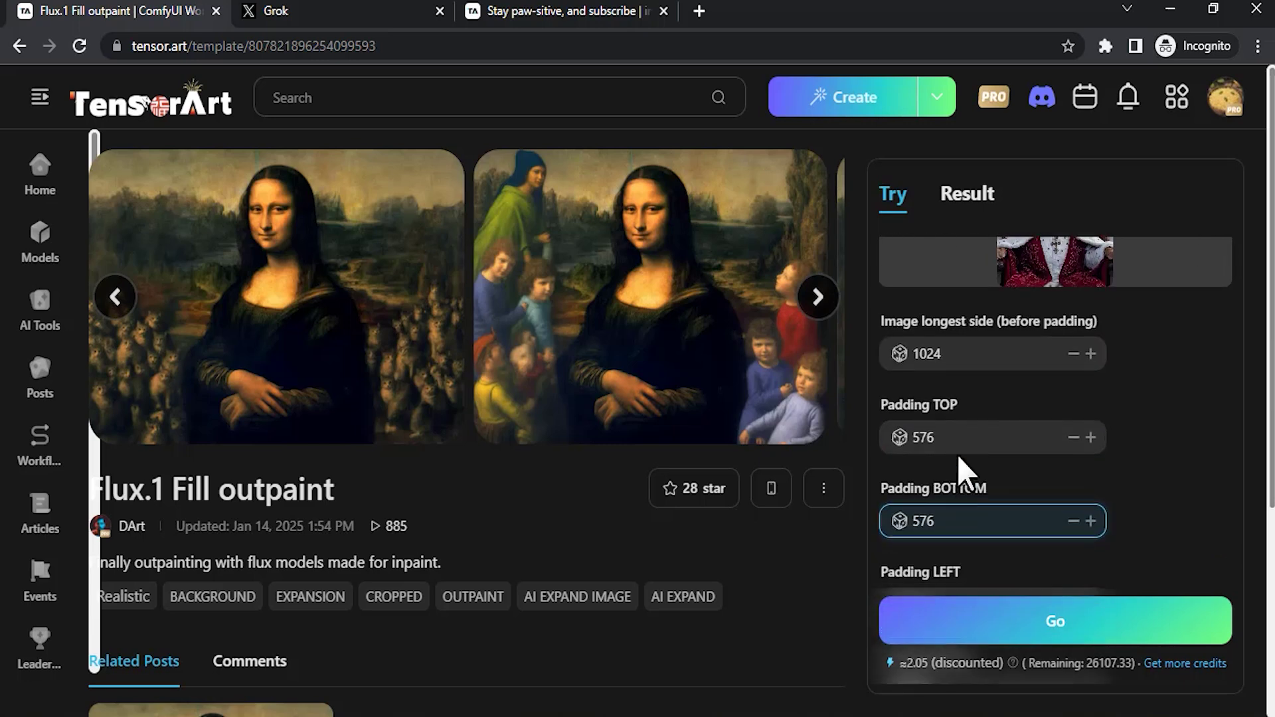
scroll(966, 483, down, 6)
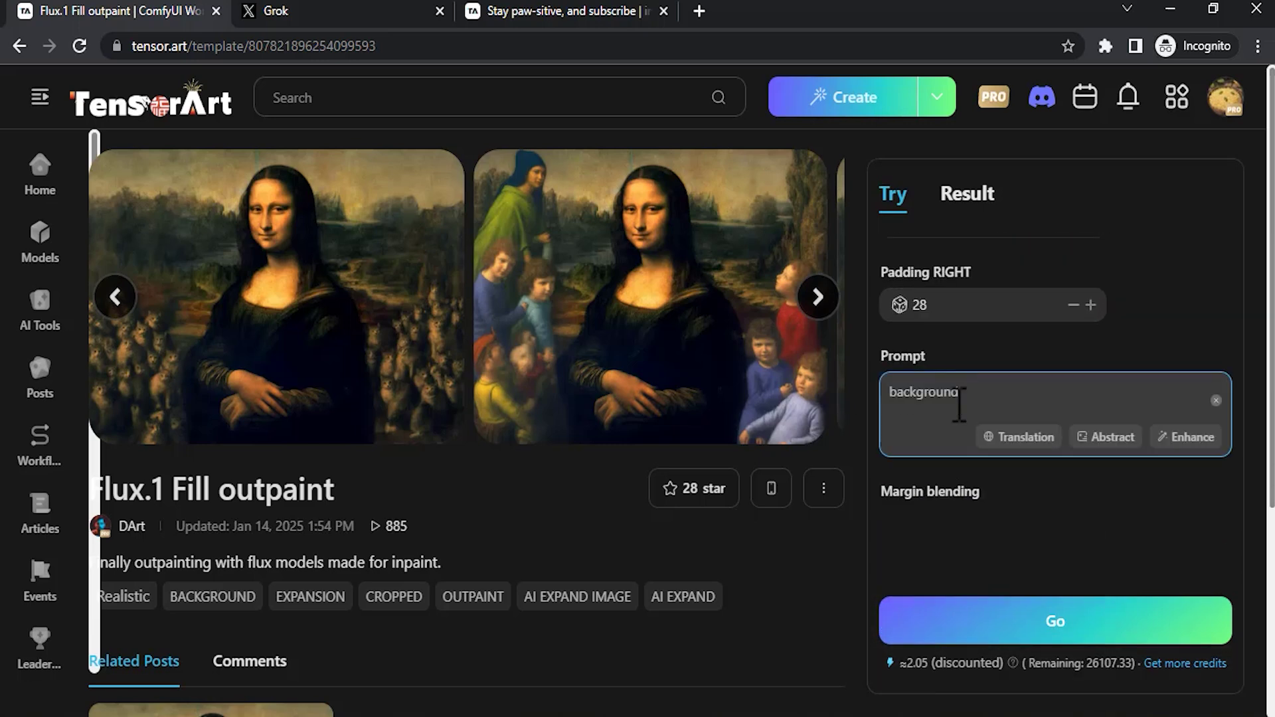
scroll(979, 399, up, 4)
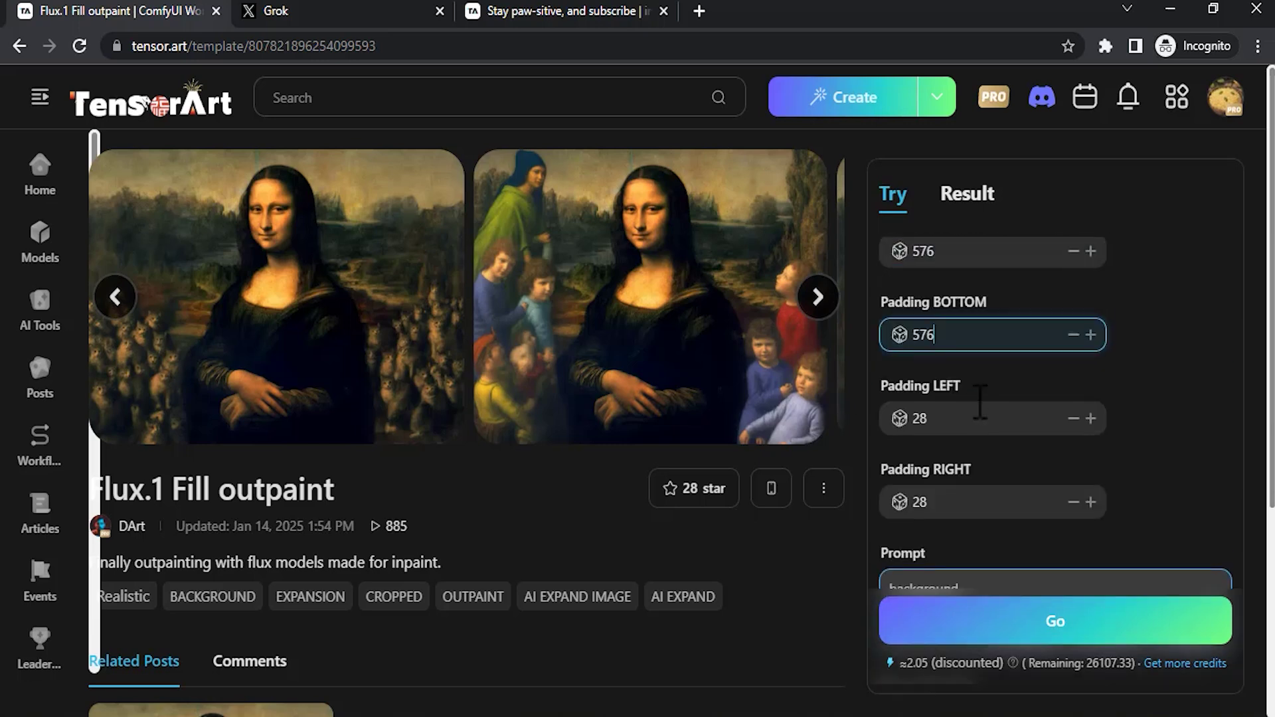
scroll(980, 401, up, 5)
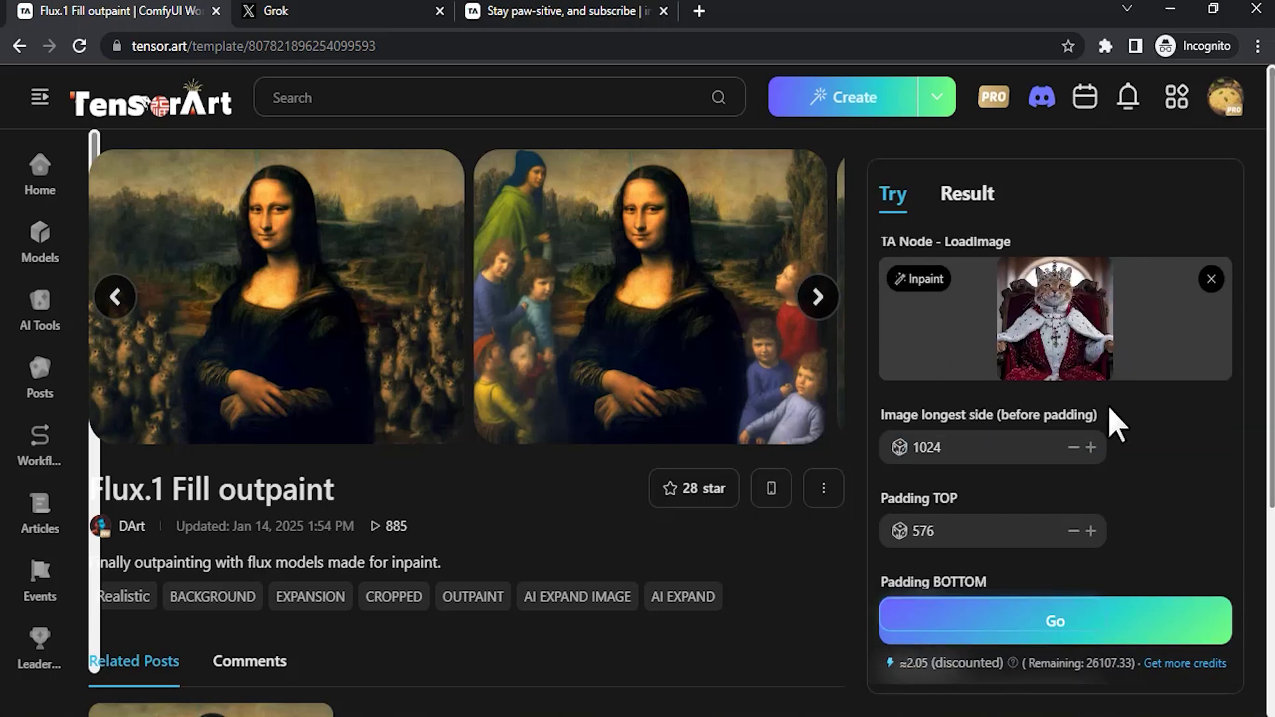
scroll(1108, 412, down, 7)
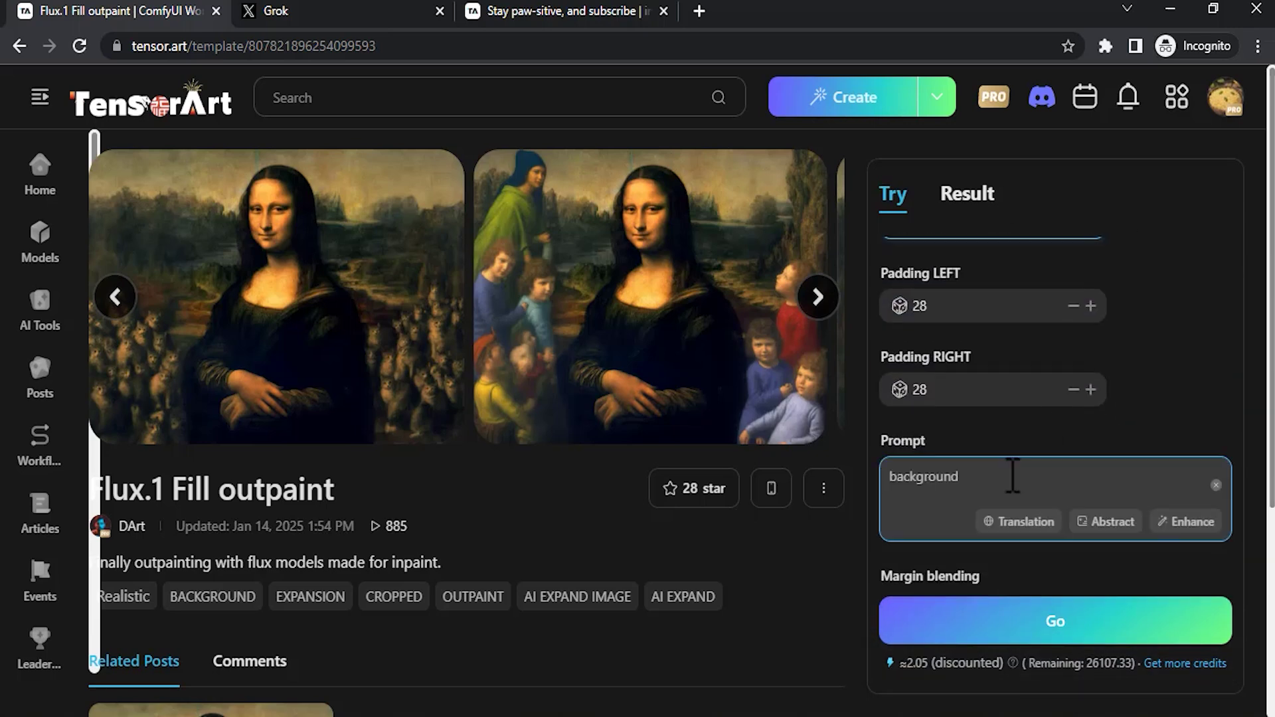
Generate the outpainted cat-king portrait, inspect its details, then return to the Try form.
scroll(1042, 627, down, 1)
click(1047, 622)
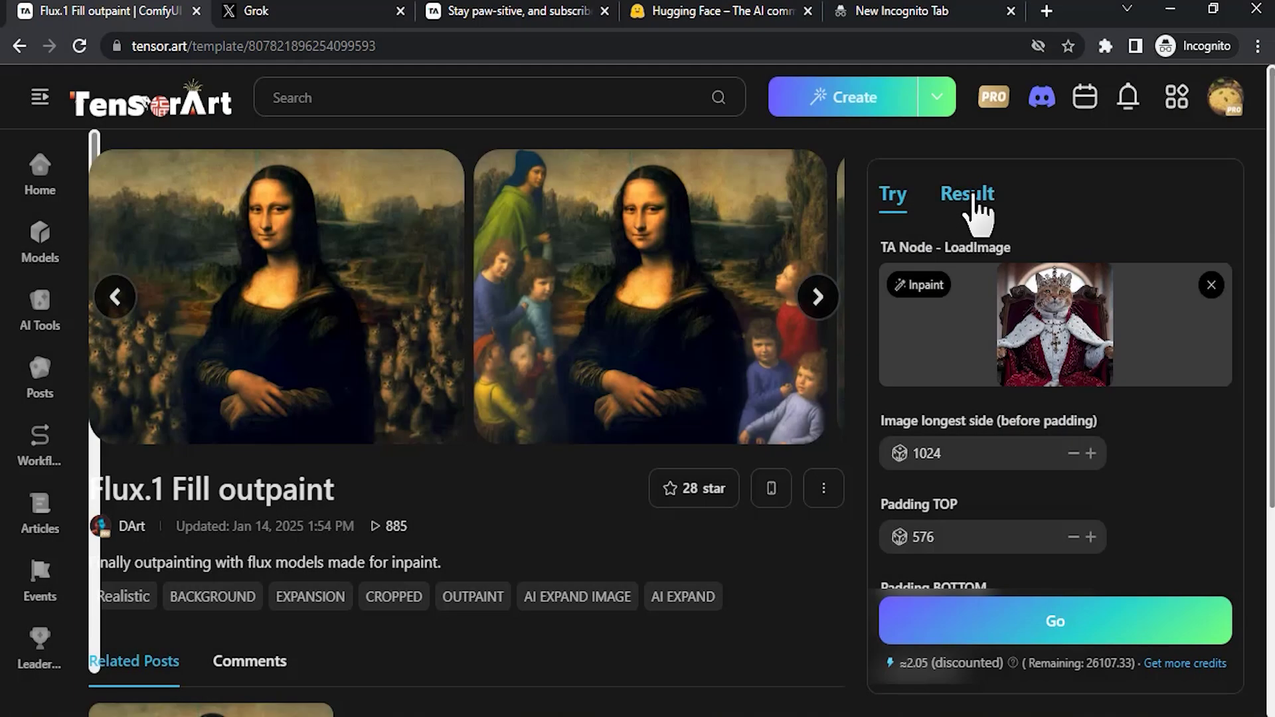
click(975, 198)
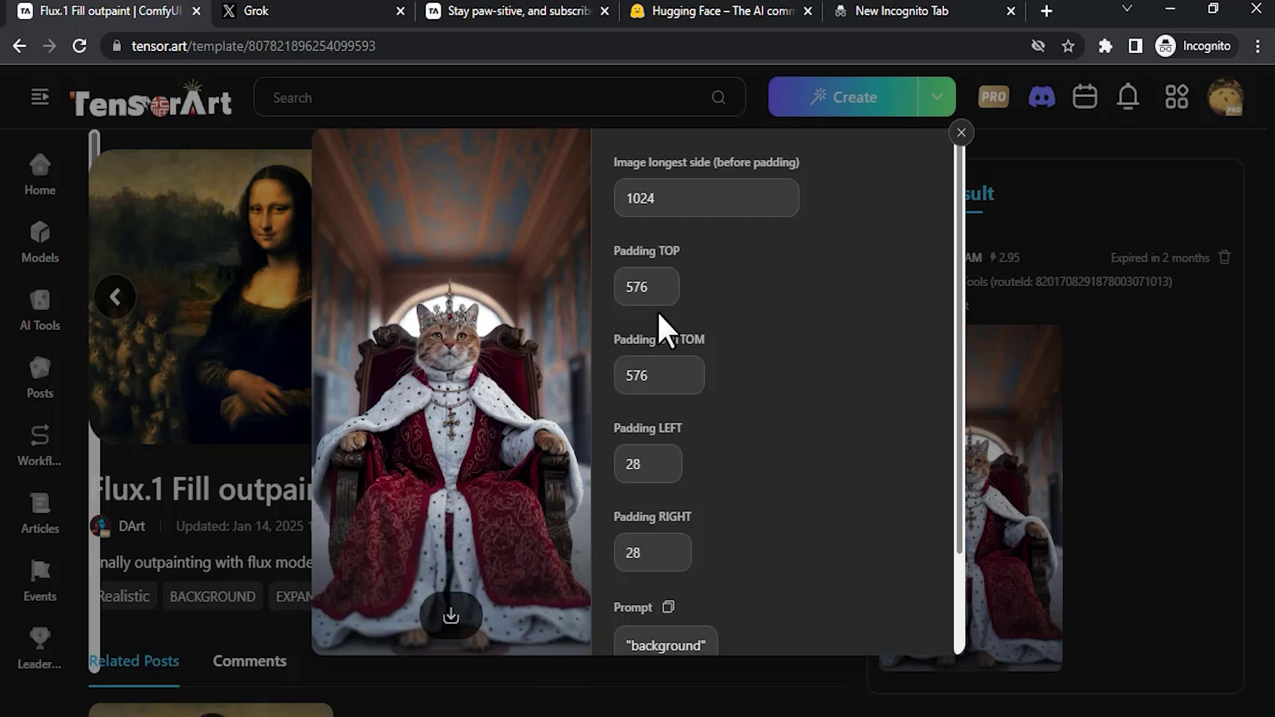
scroll(678, 540, down, 2)
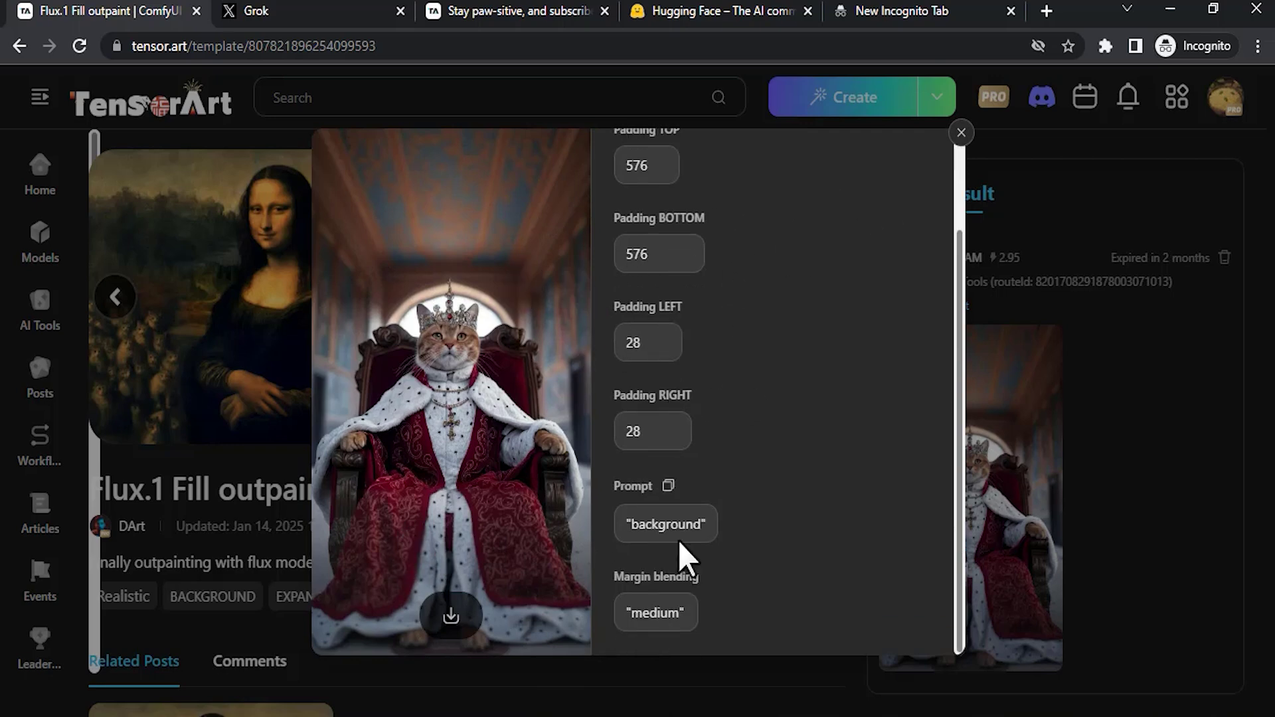
scroll(686, 532, up, 2)
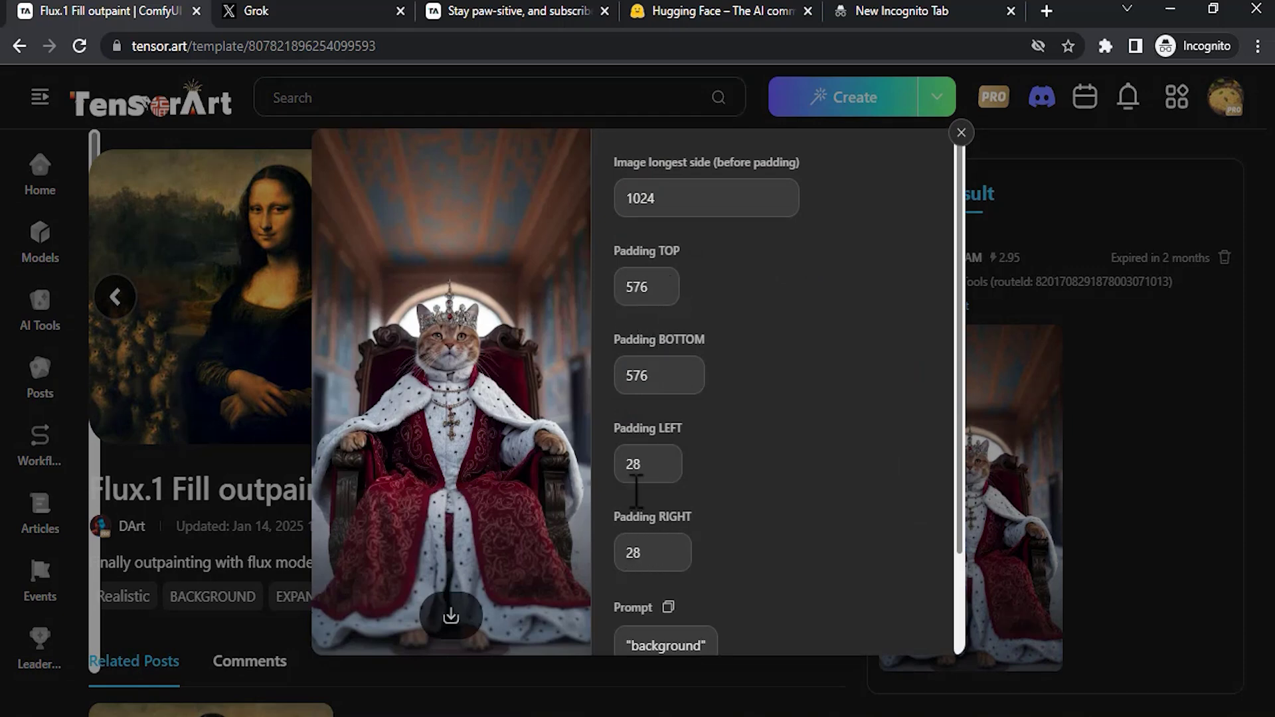
key(Escape)
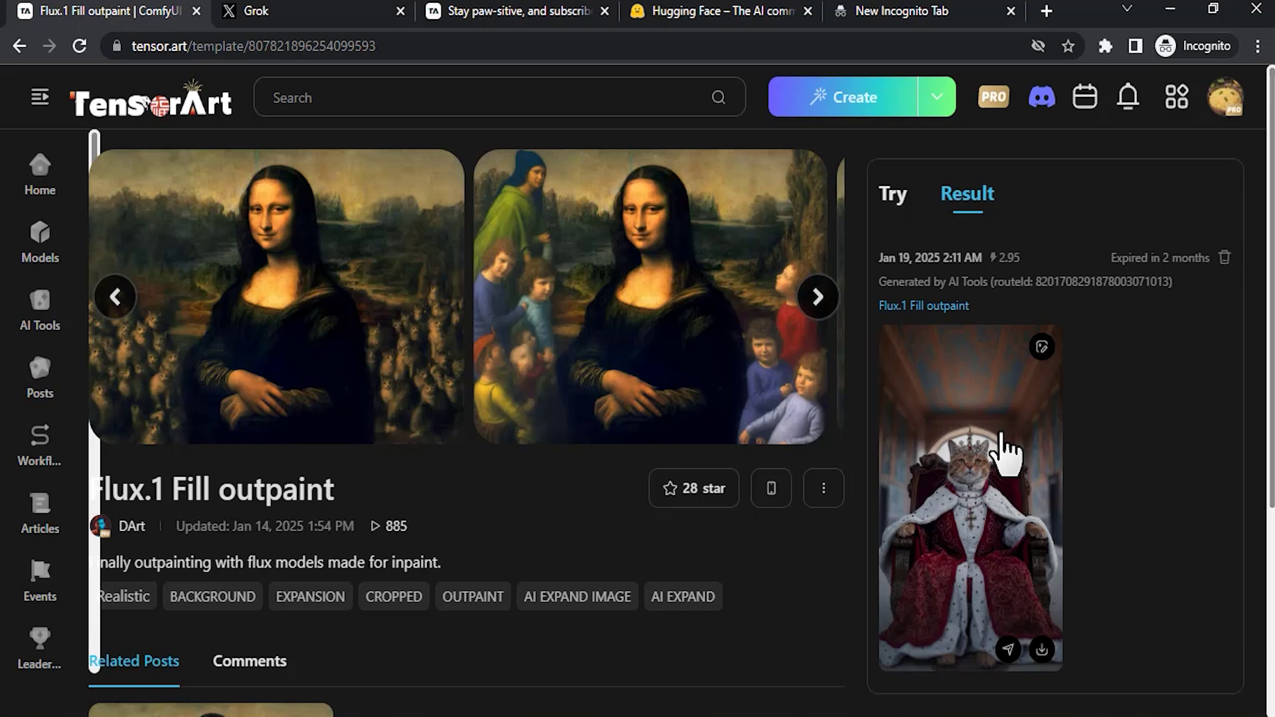
click(1006, 451)
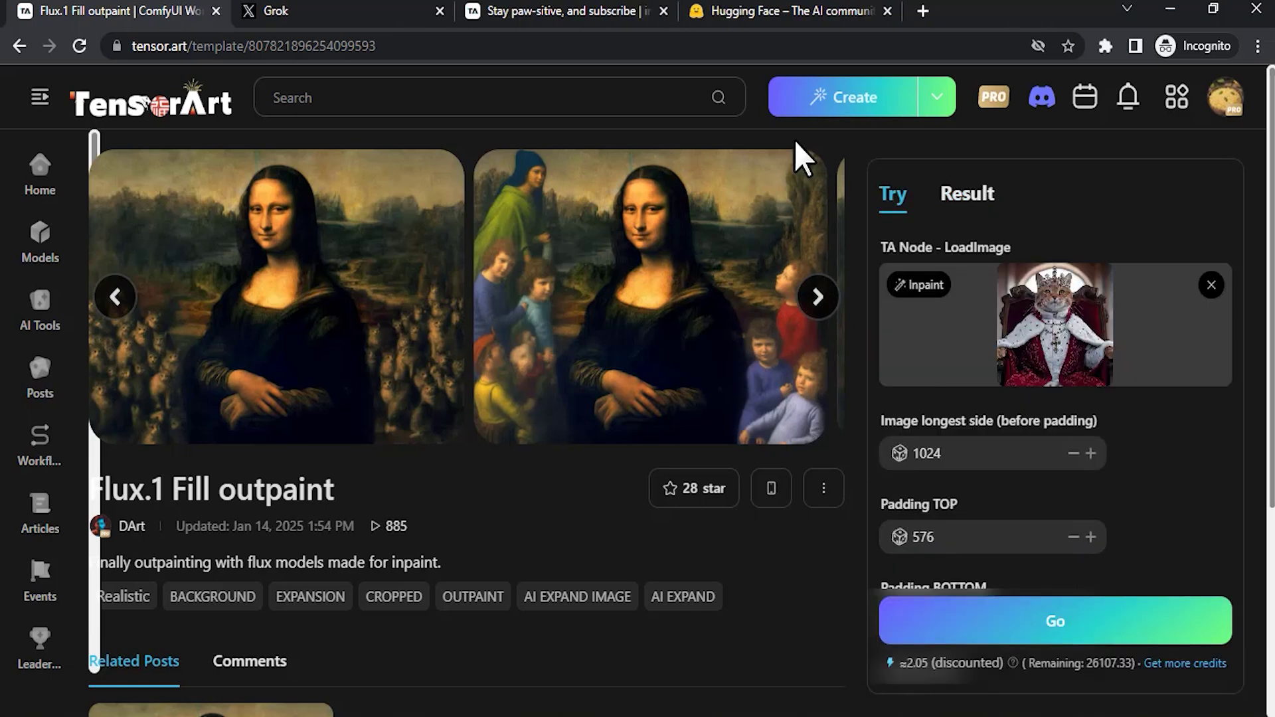
Search Hugging Face for 'flux outpaint', open multimodalart/flux-fill-outpaint, and paste in the cat-king image.
click(798, 14)
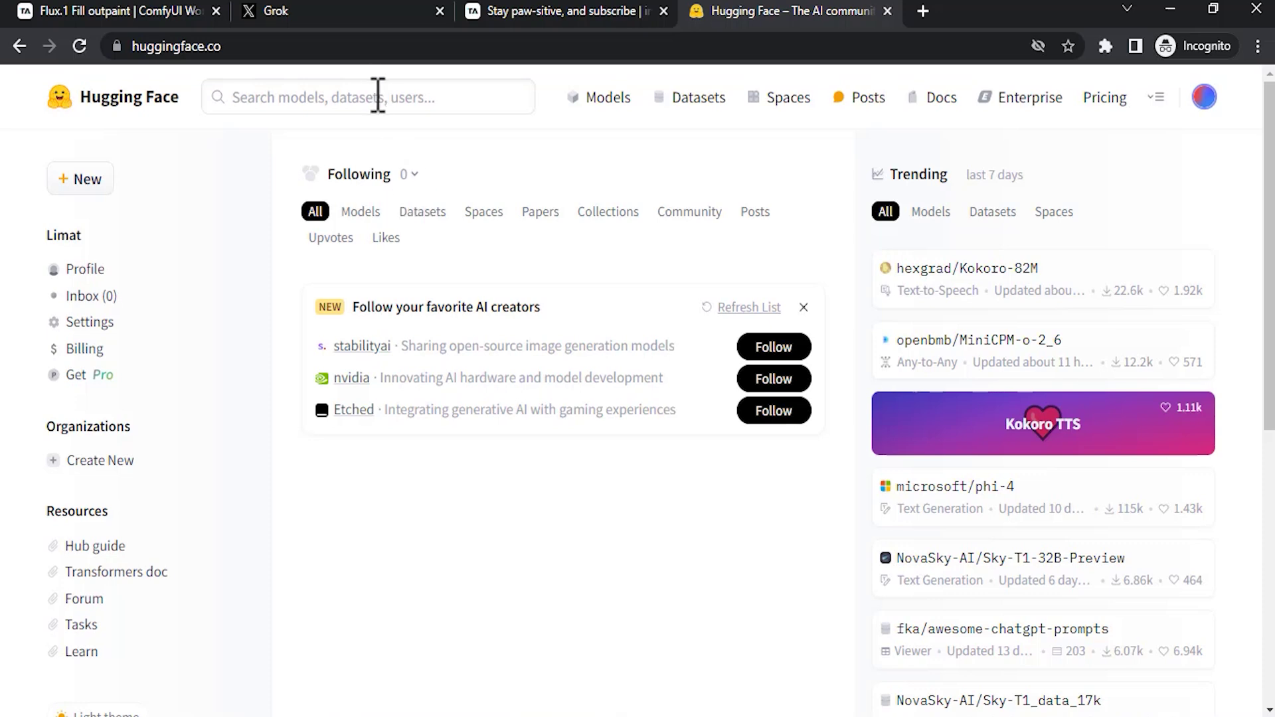
click(377, 97)
text(flux out)
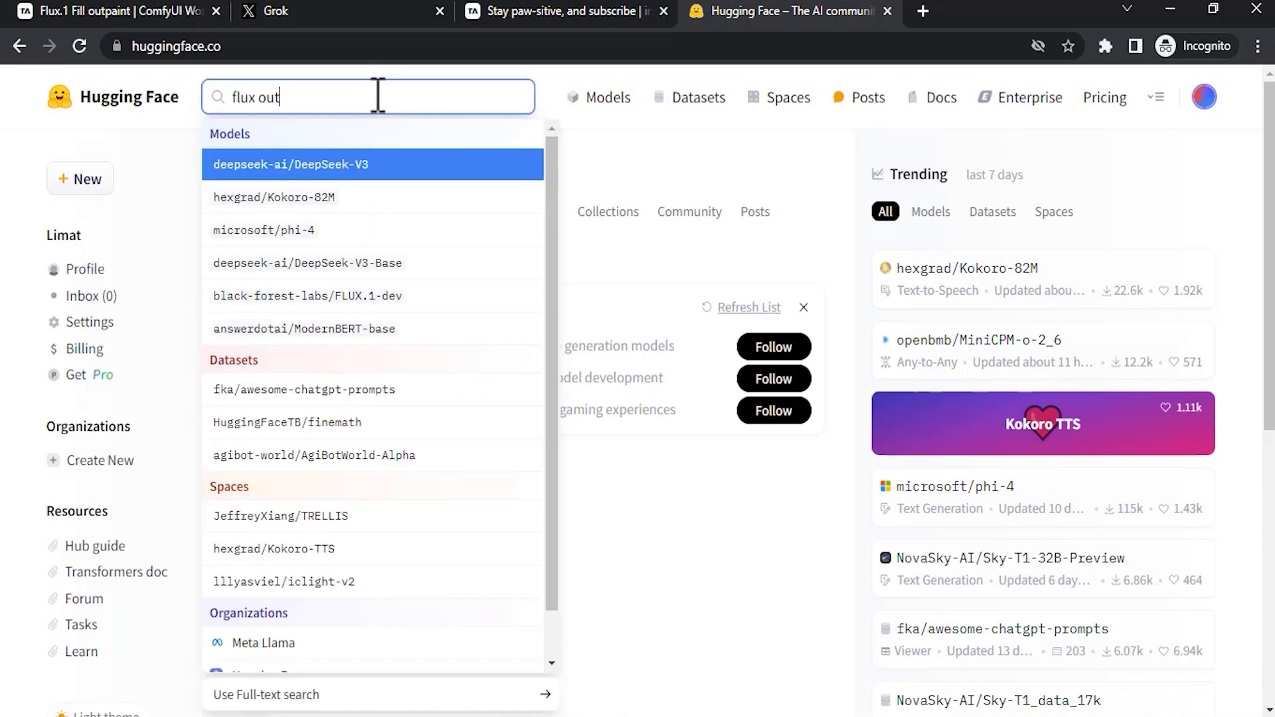
text(paint)
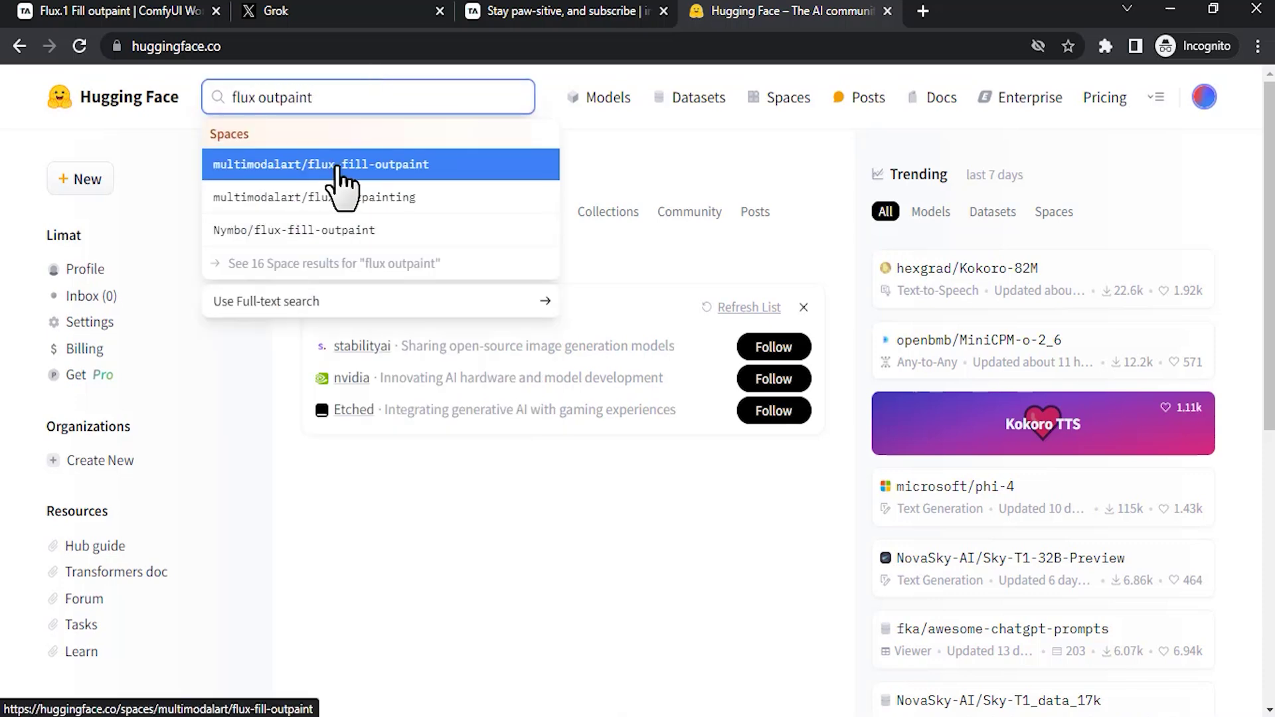
click(341, 174)
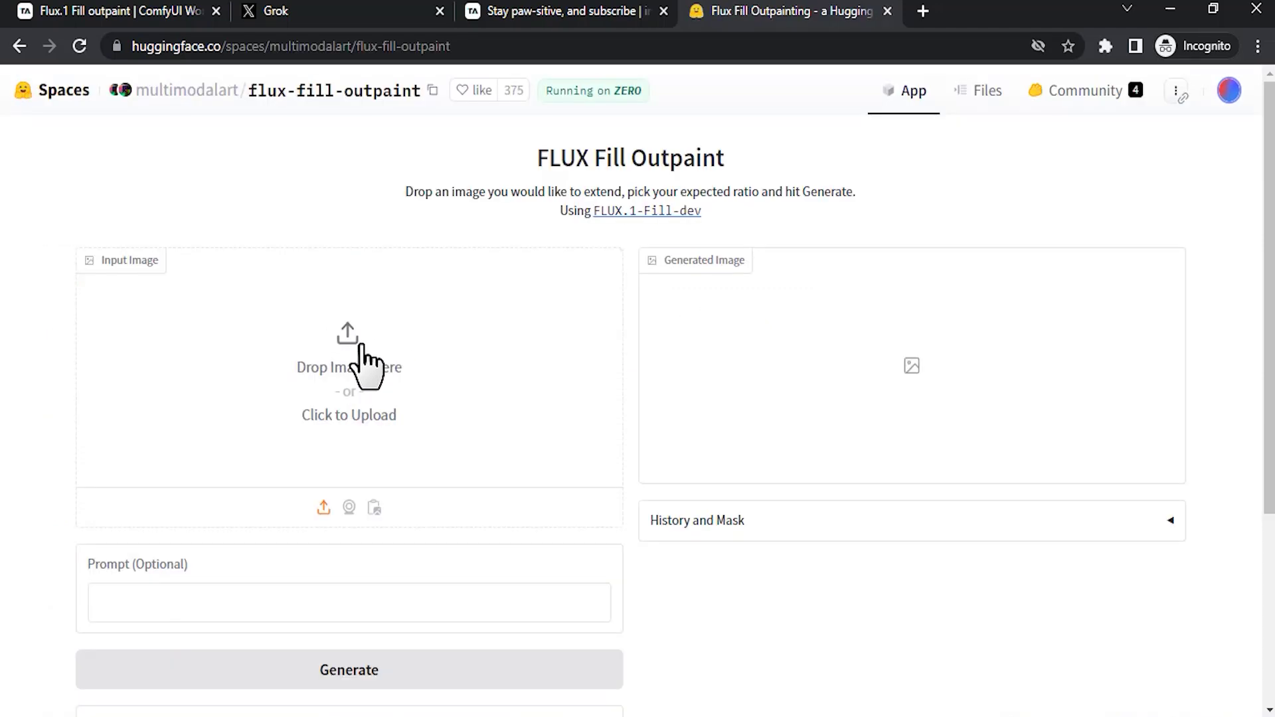
key(ctrl+v)
scroll(302, 492, down, 2)
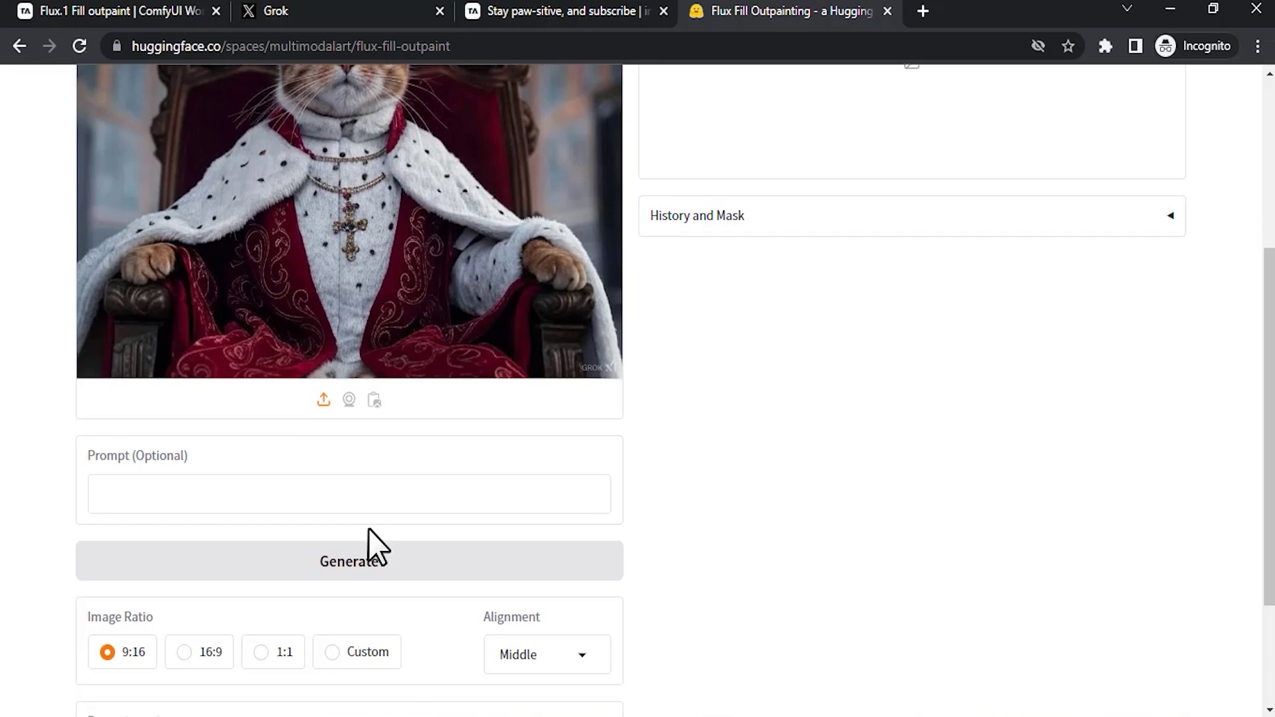
Keep alignment at Middle and resize the input image to a custom 90%.
scroll(368, 529, down, 3)
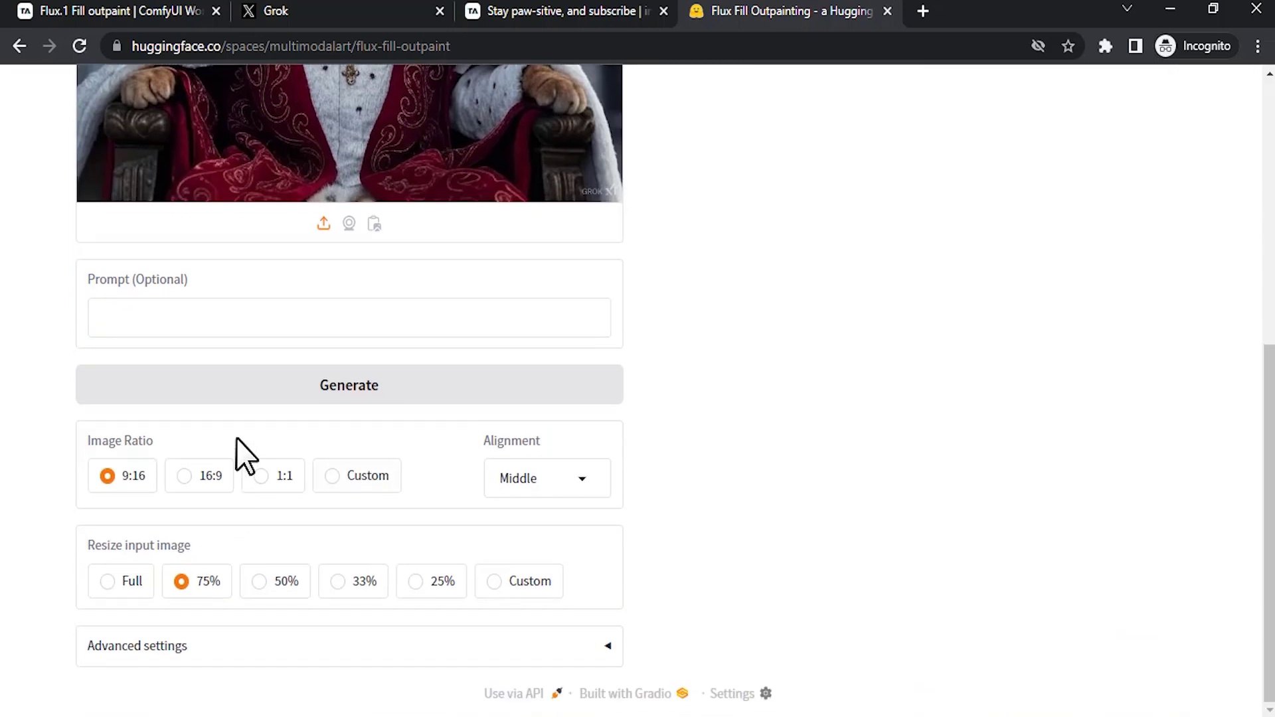
click(564, 479)
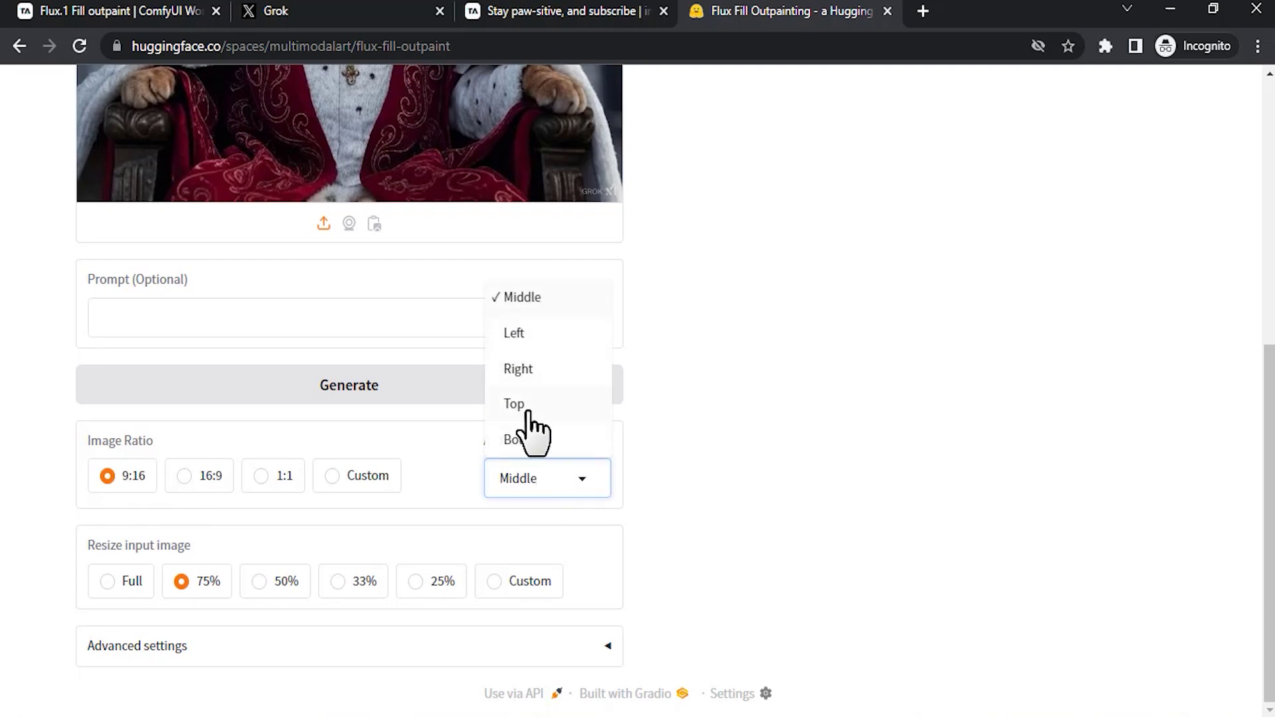
click(130, 519)
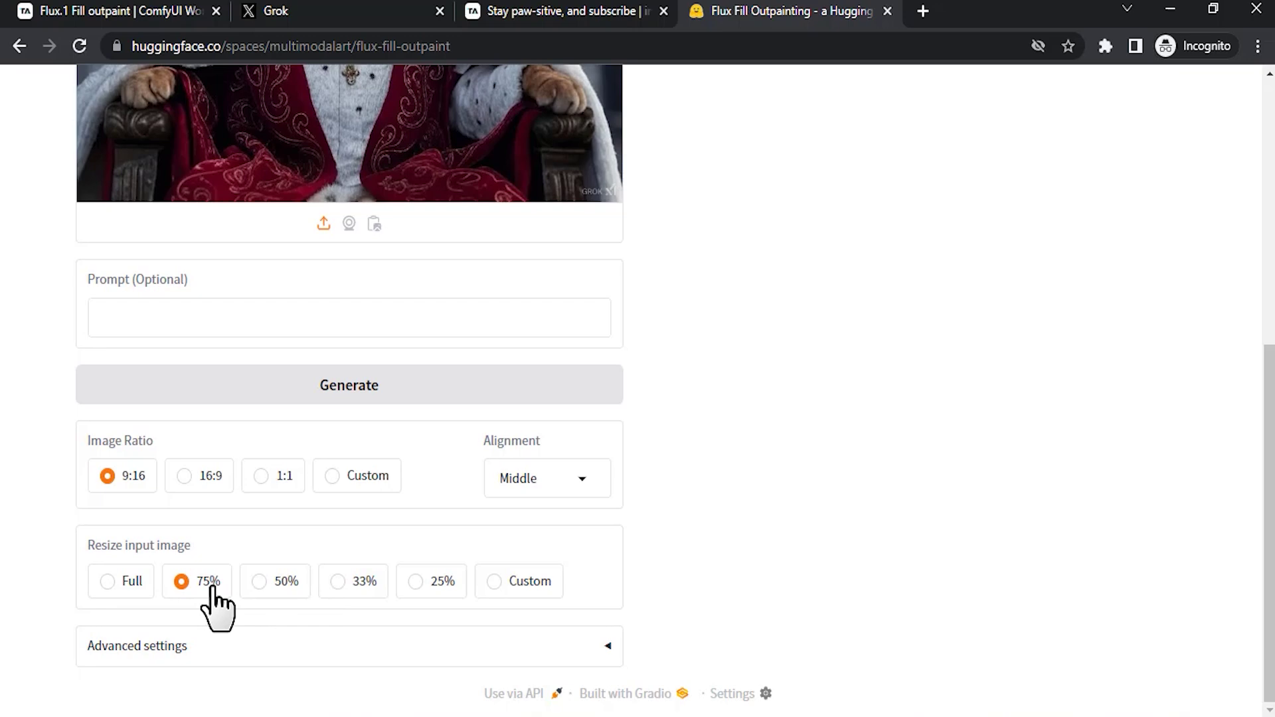
click(505, 582)
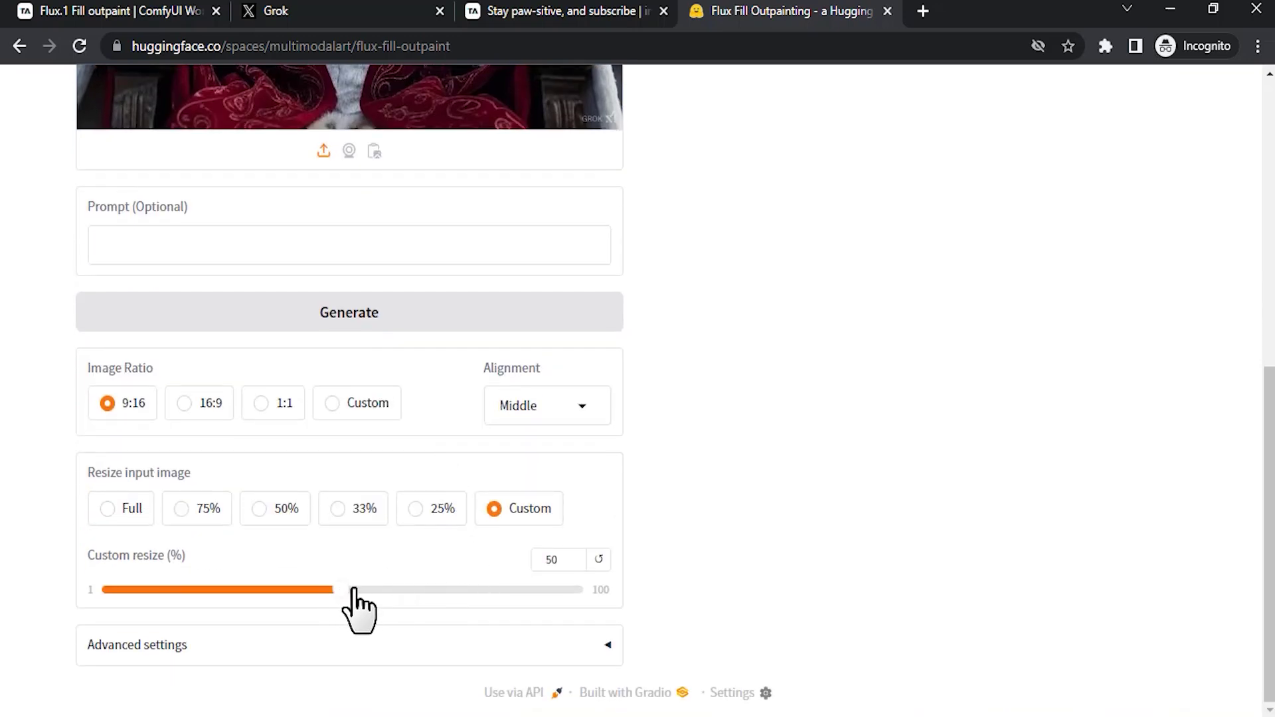
drag(336, 590, 529, 590)
Expand Advanced settings and select the mask overlap value.
scroll(584, 531, down, 3)
click(608, 447)
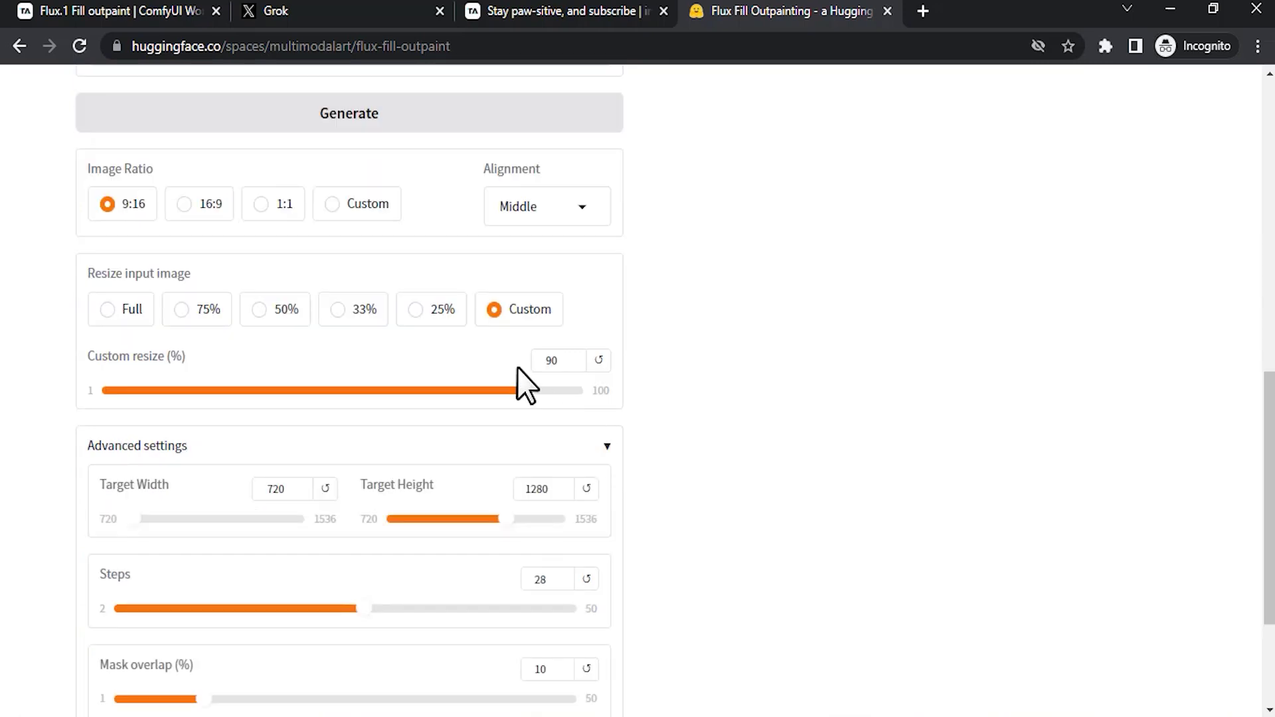
scroll(332, 371, down, 2)
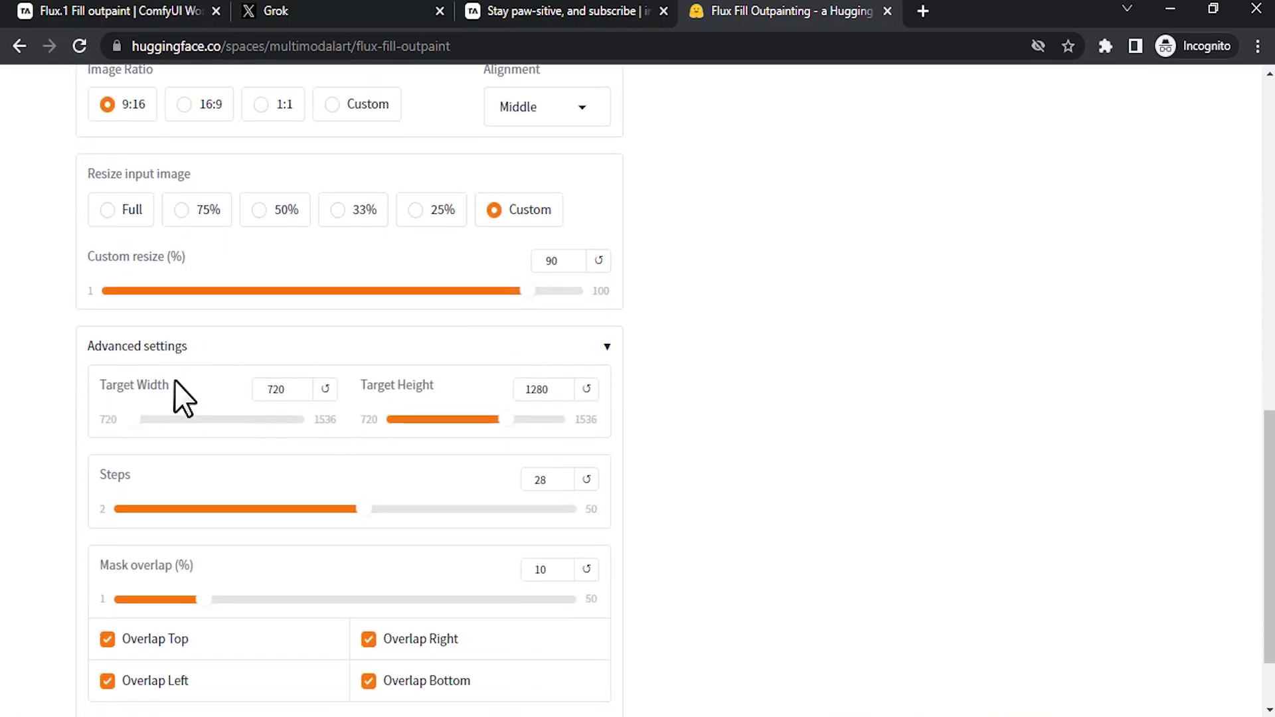
scroll(562, 408, up, 2)
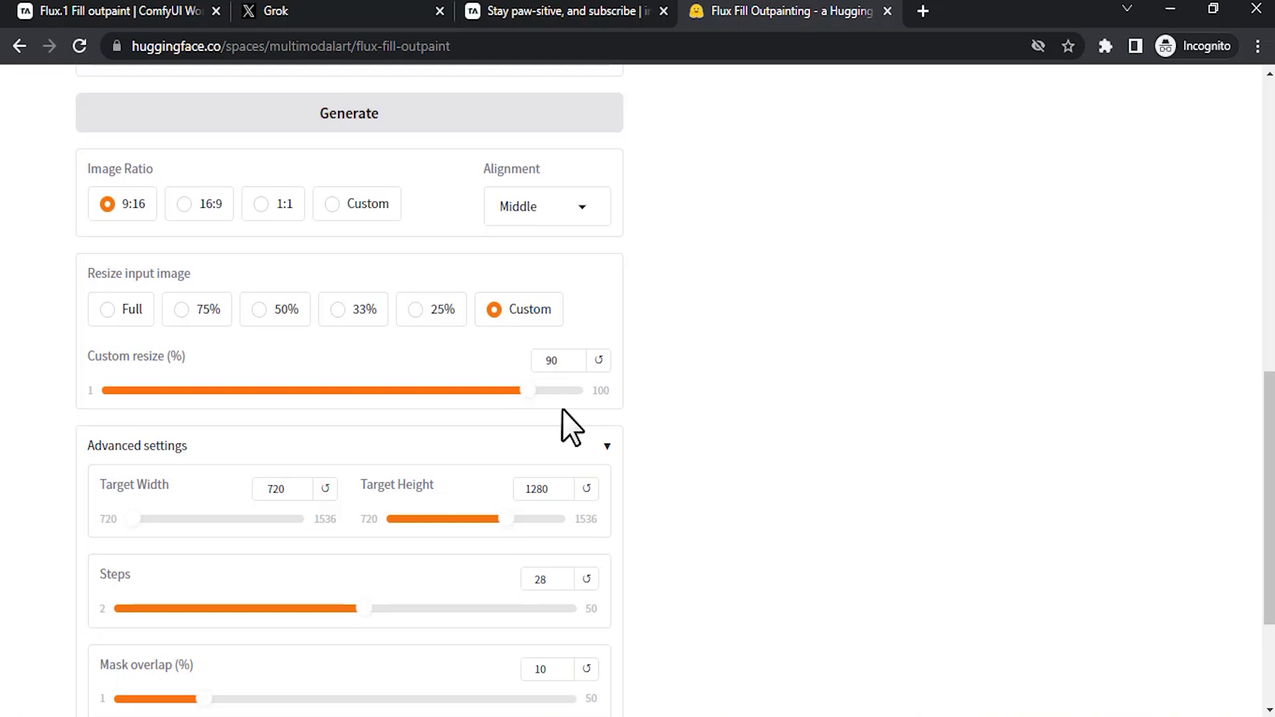
scroll(551, 486, down, 2)
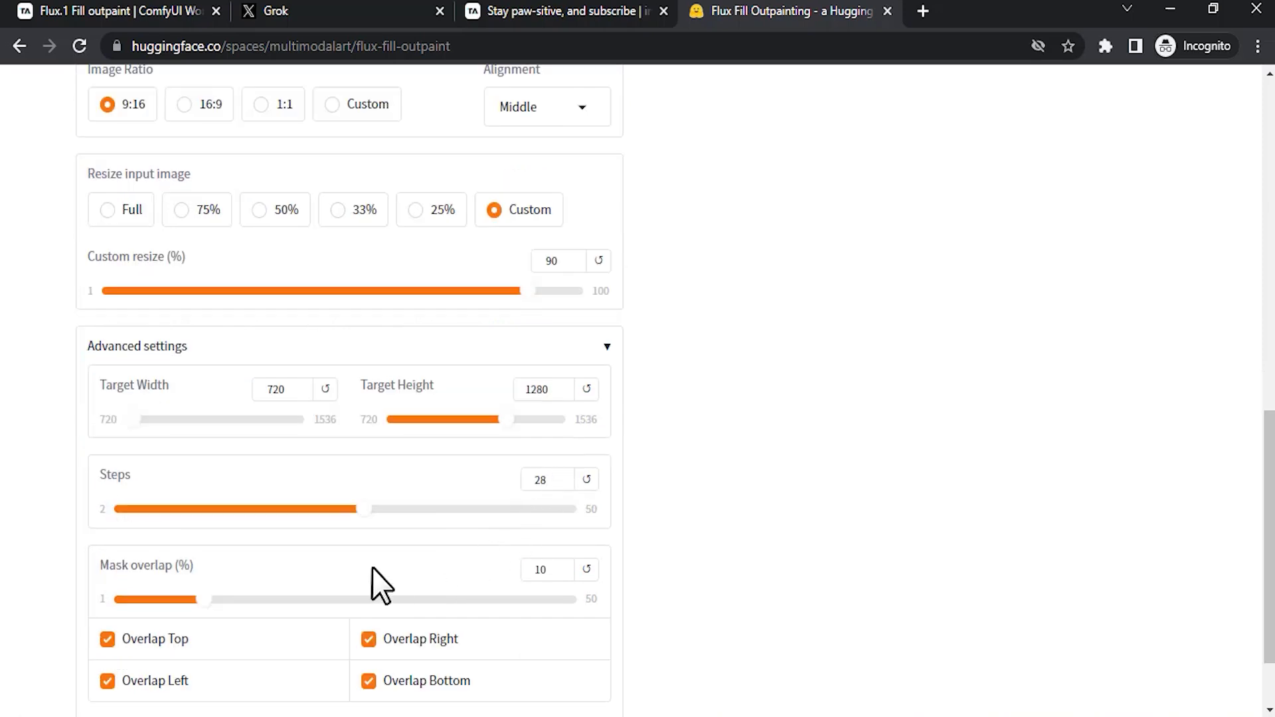
scroll(372, 567, down, 2)
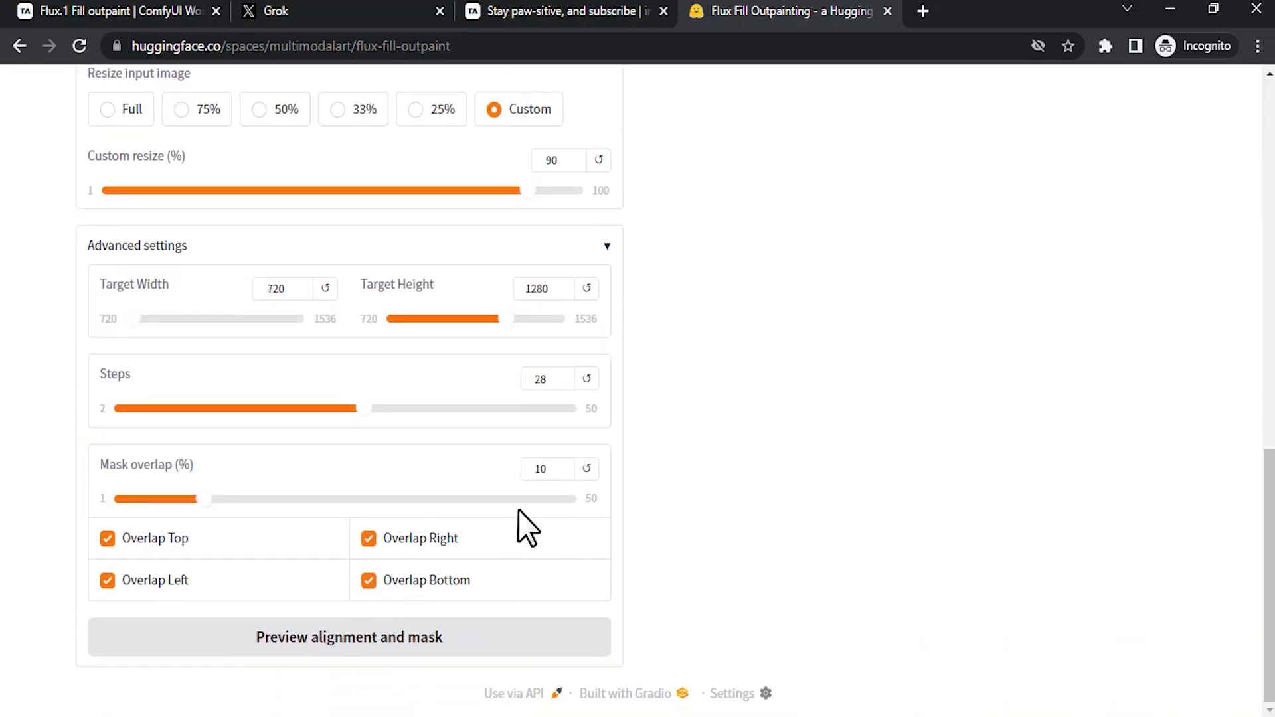
double_click(551, 470)
Reveal the History and Mask area, lower mask overlap from 10 to 4%, and preview it.
click(447, 638)
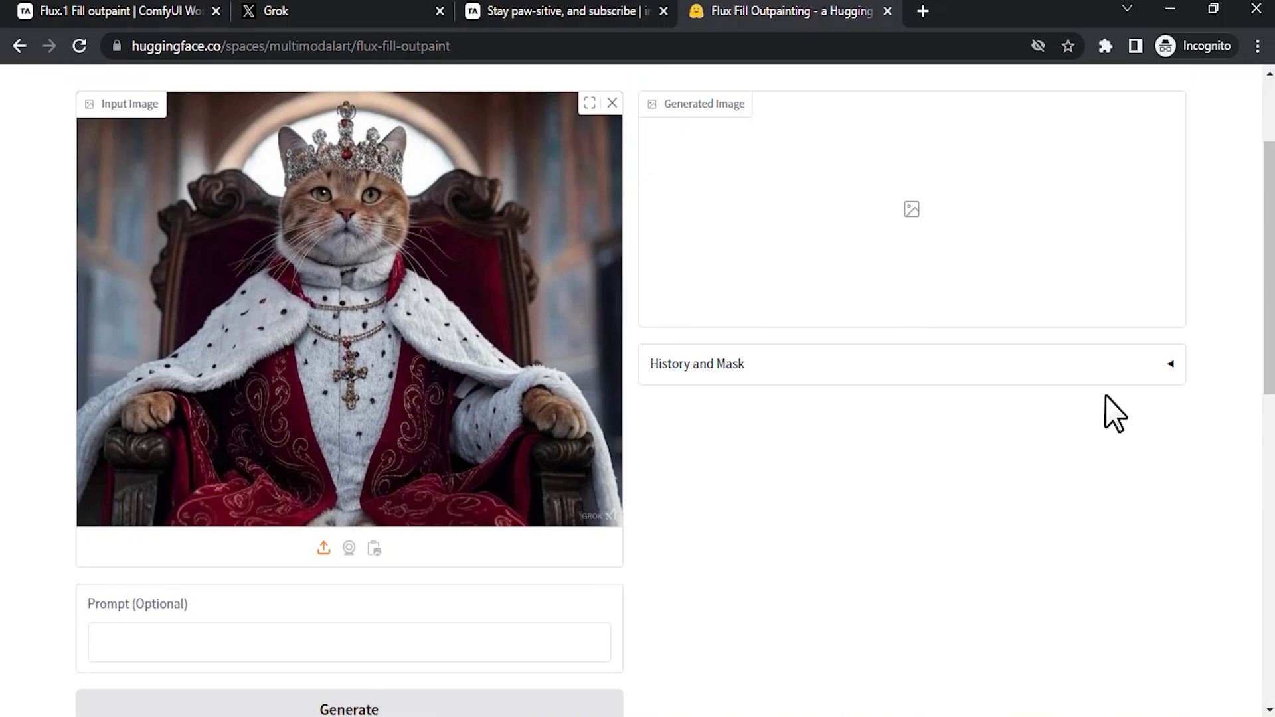
click(1167, 365)
scroll(1105, 432, down, 10)
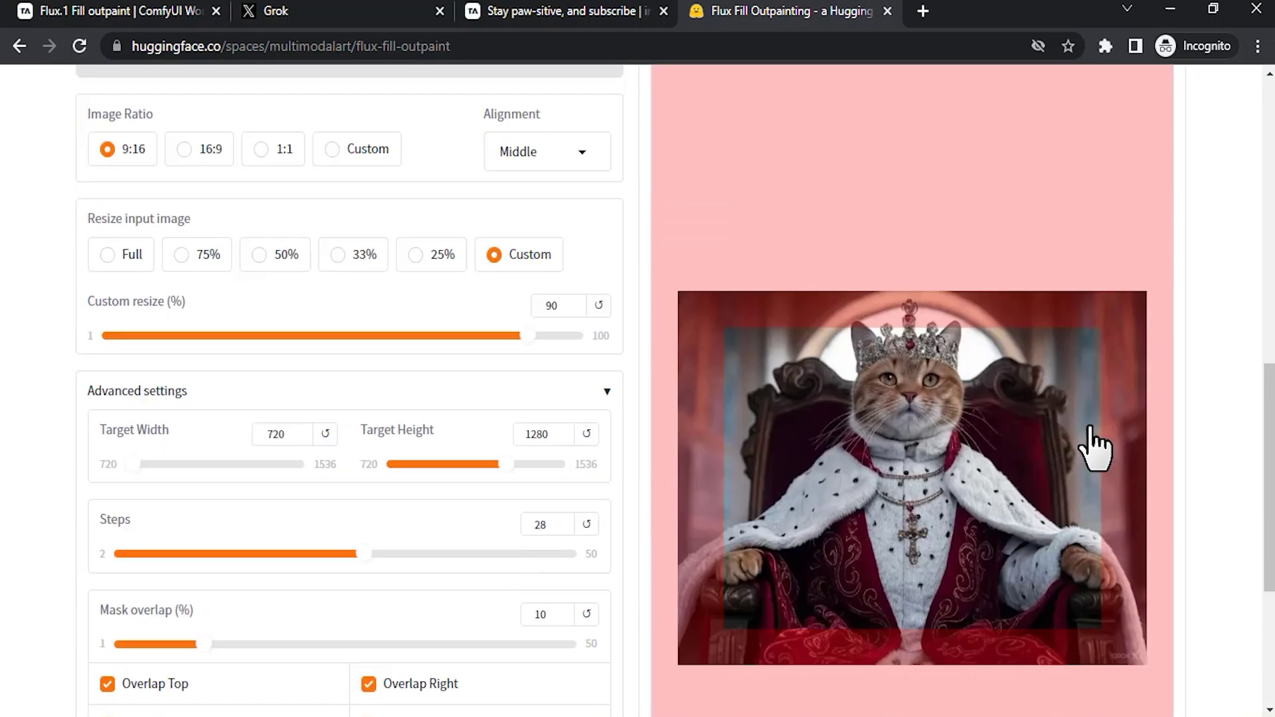
scroll(1075, 471, down, 3)
scroll(1069, 465, up, 2)
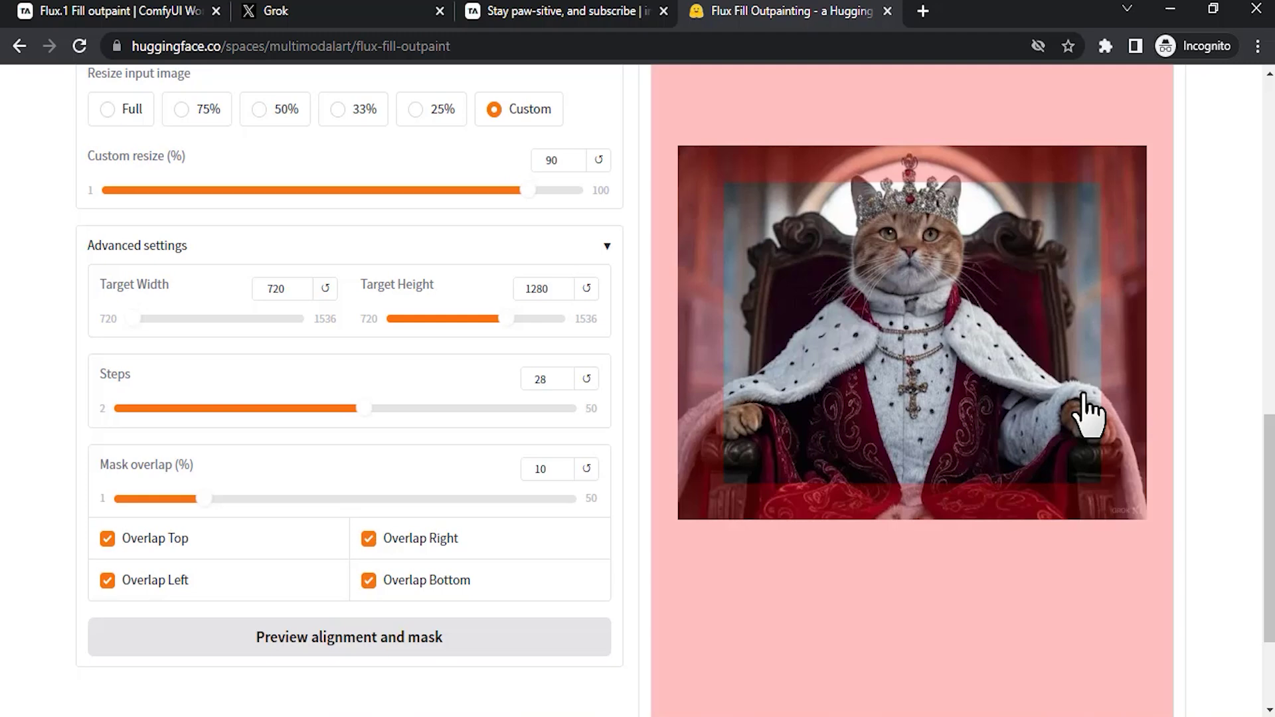
scroll(723, 252, down, 2)
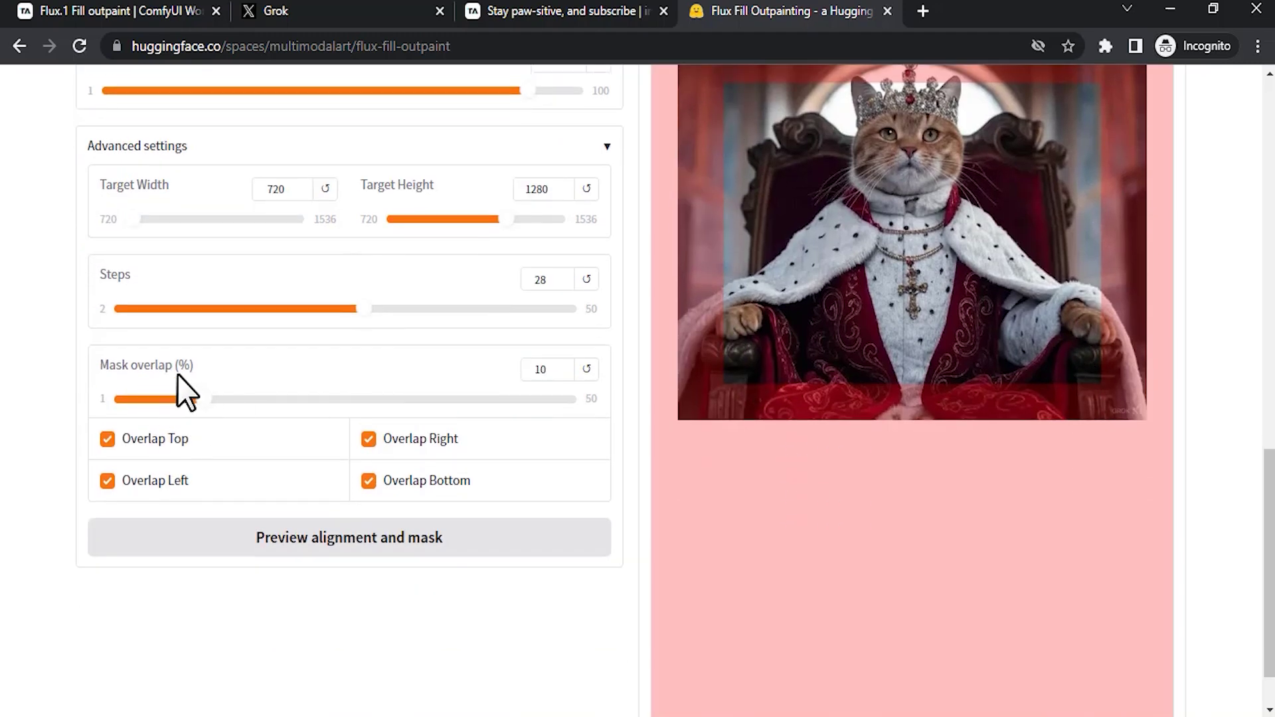
scroll(359, 465, up, 2)
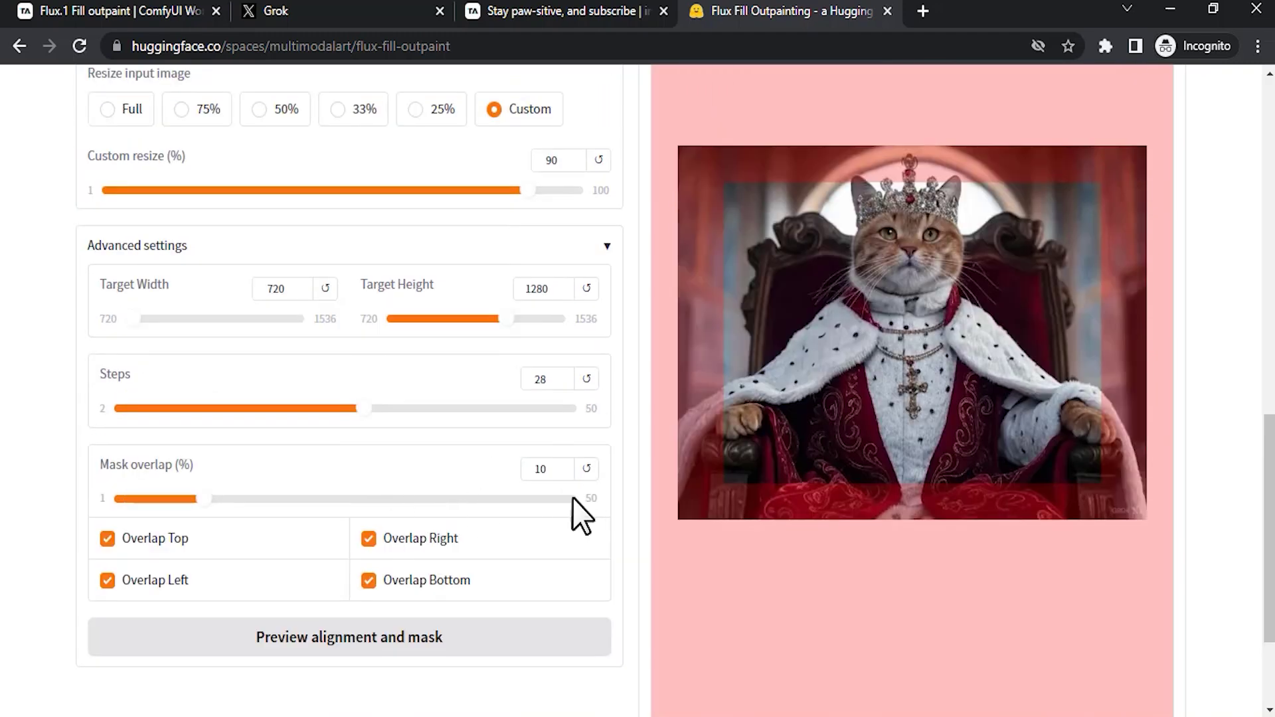
drag(200, 499, 148, 505)
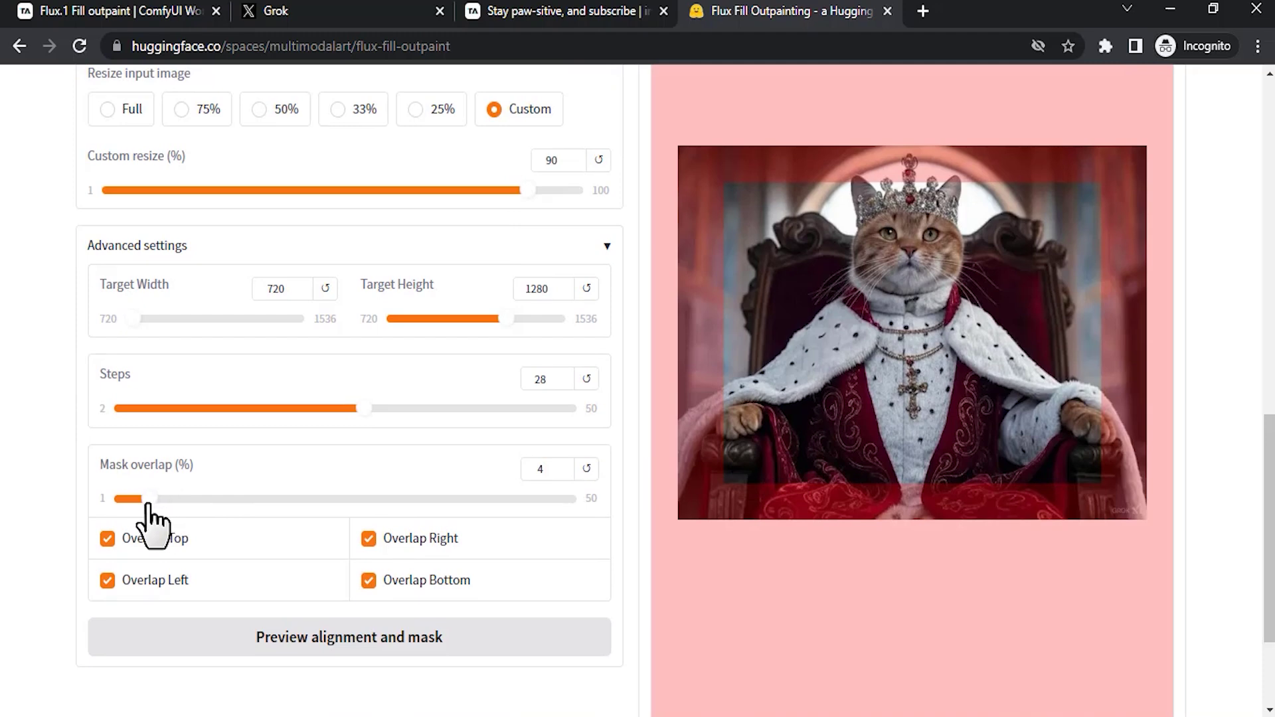
click(429, 639)
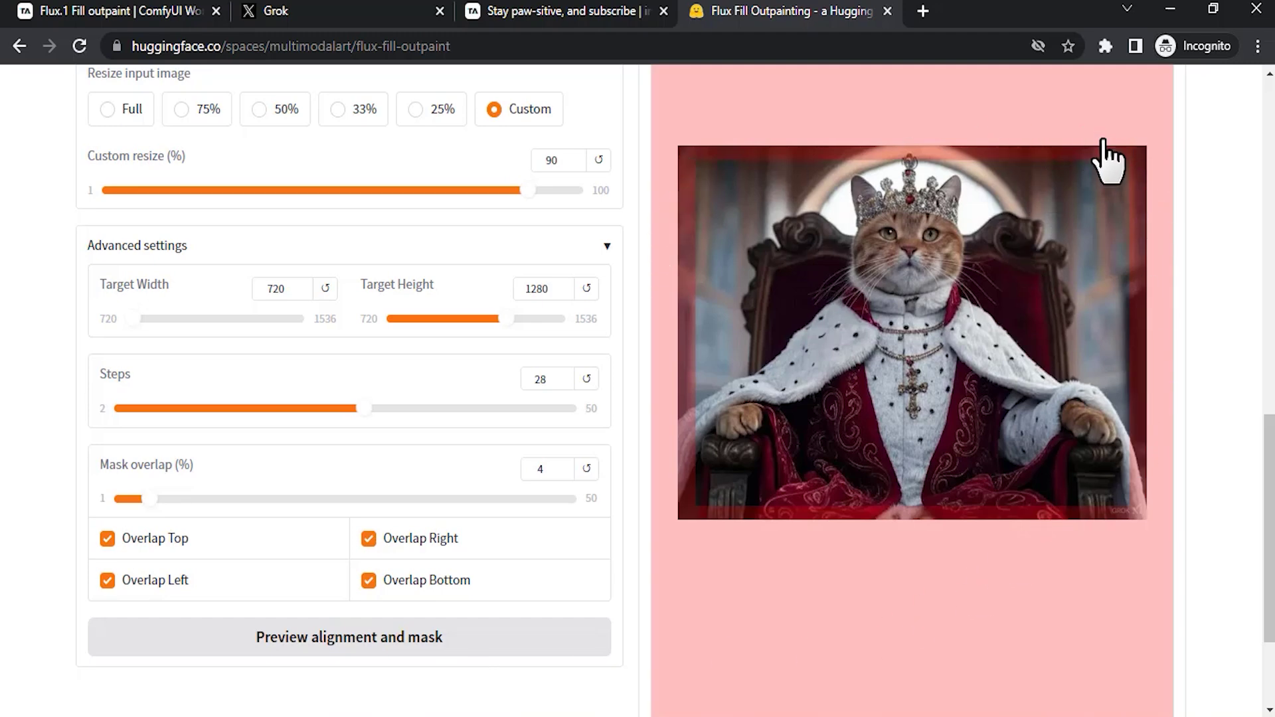
Drag mask overlap down to 1% and preview the mask again.
scroll(691, 464, down, 1)
scroll(610, 442, up, 9)
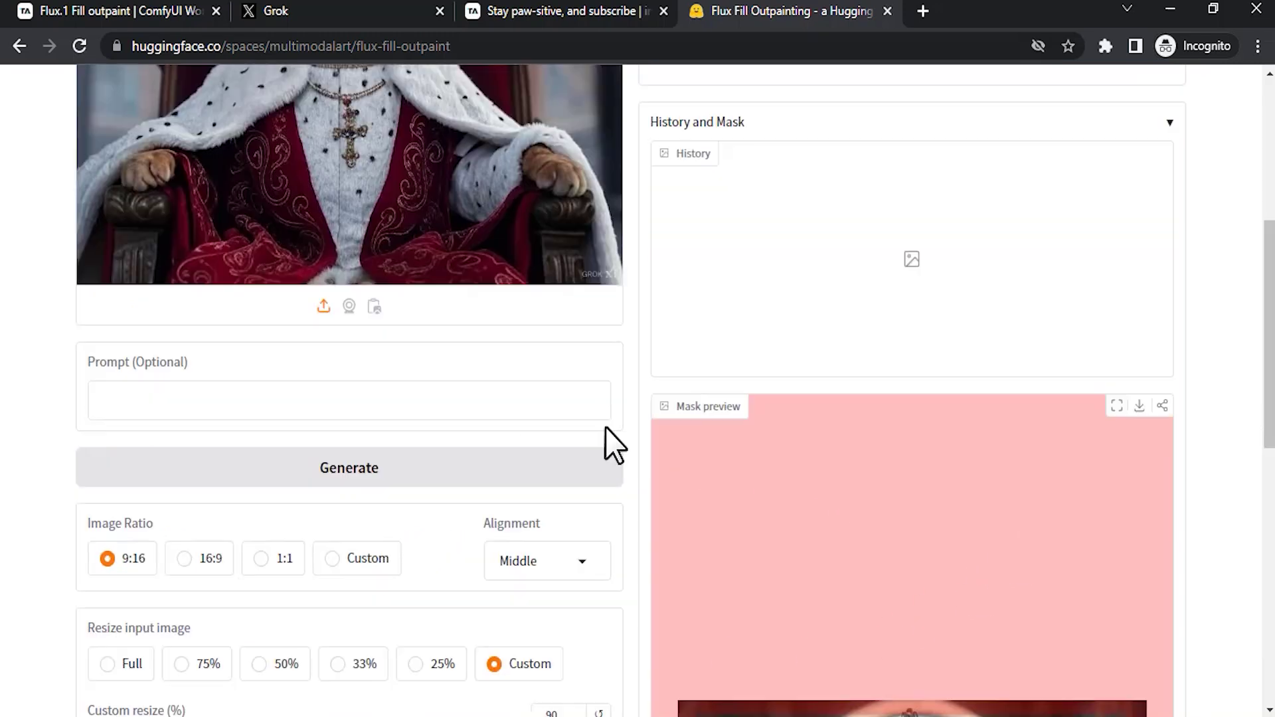
scroll(638, 425, up, 3)
scroll(677, 438, down, 11)
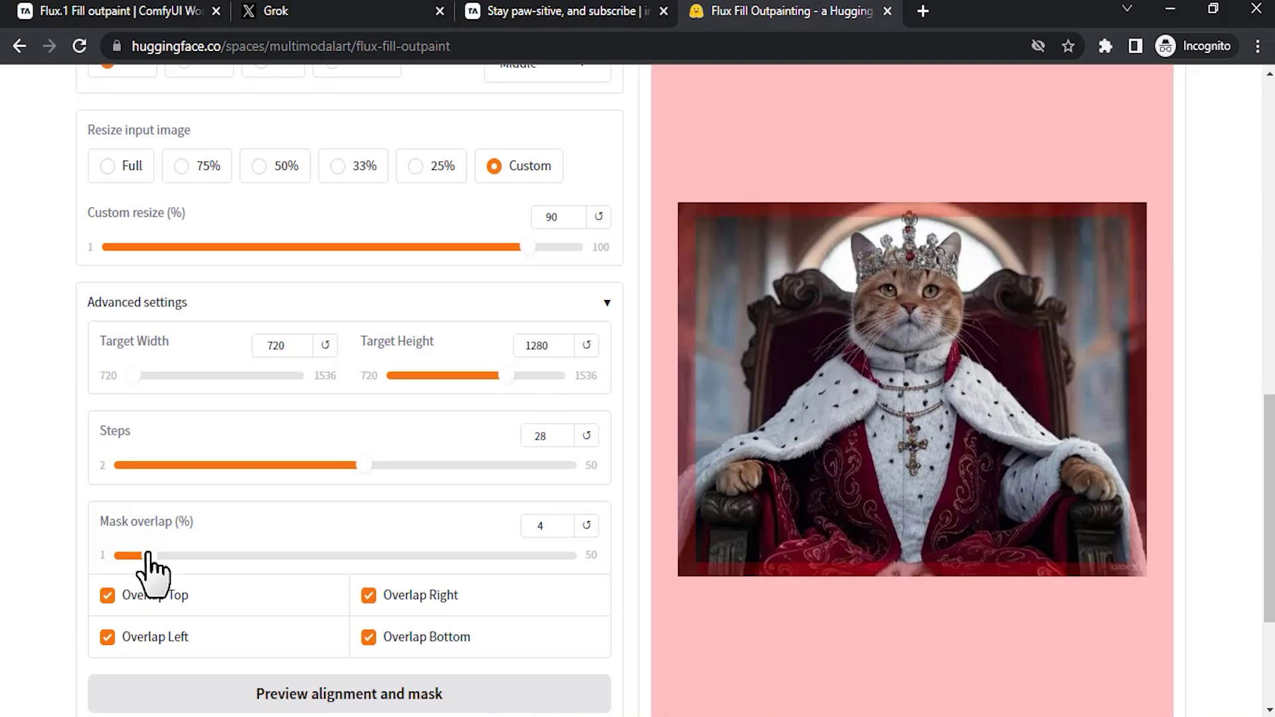
drag(146, 555, 100, 567)
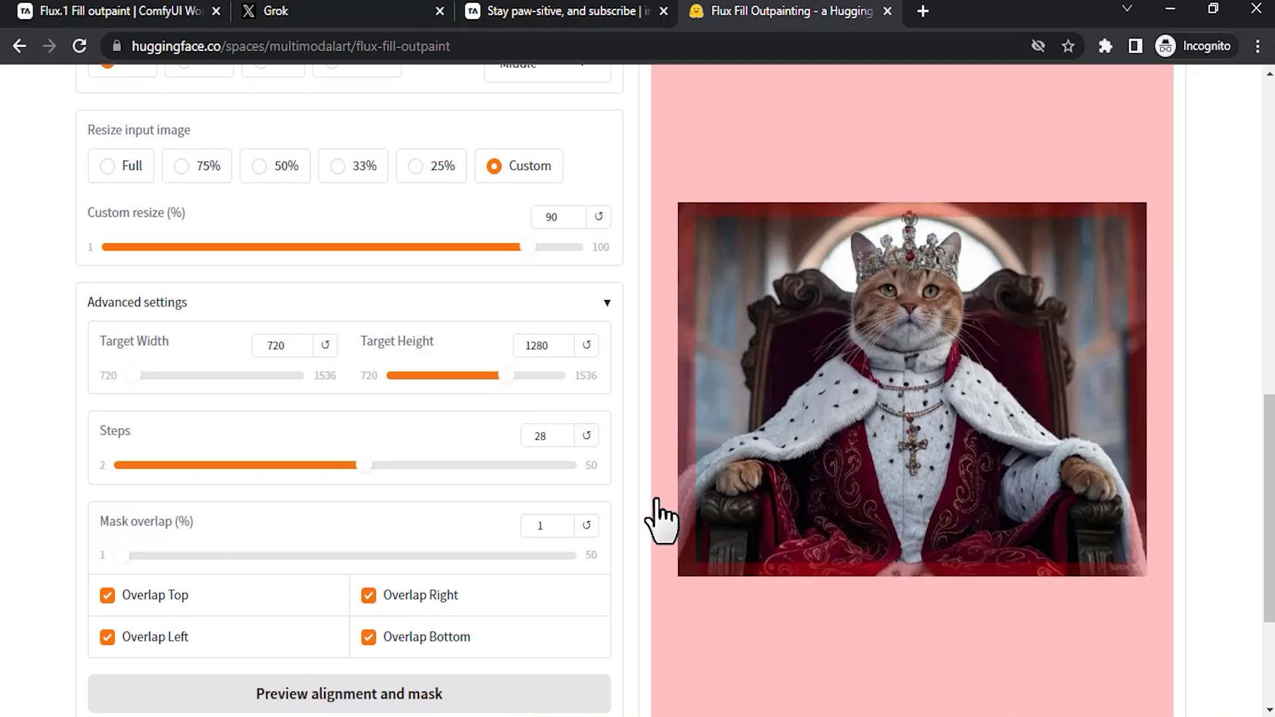
scroll(628, 505, down, 3)
click(397, 510)
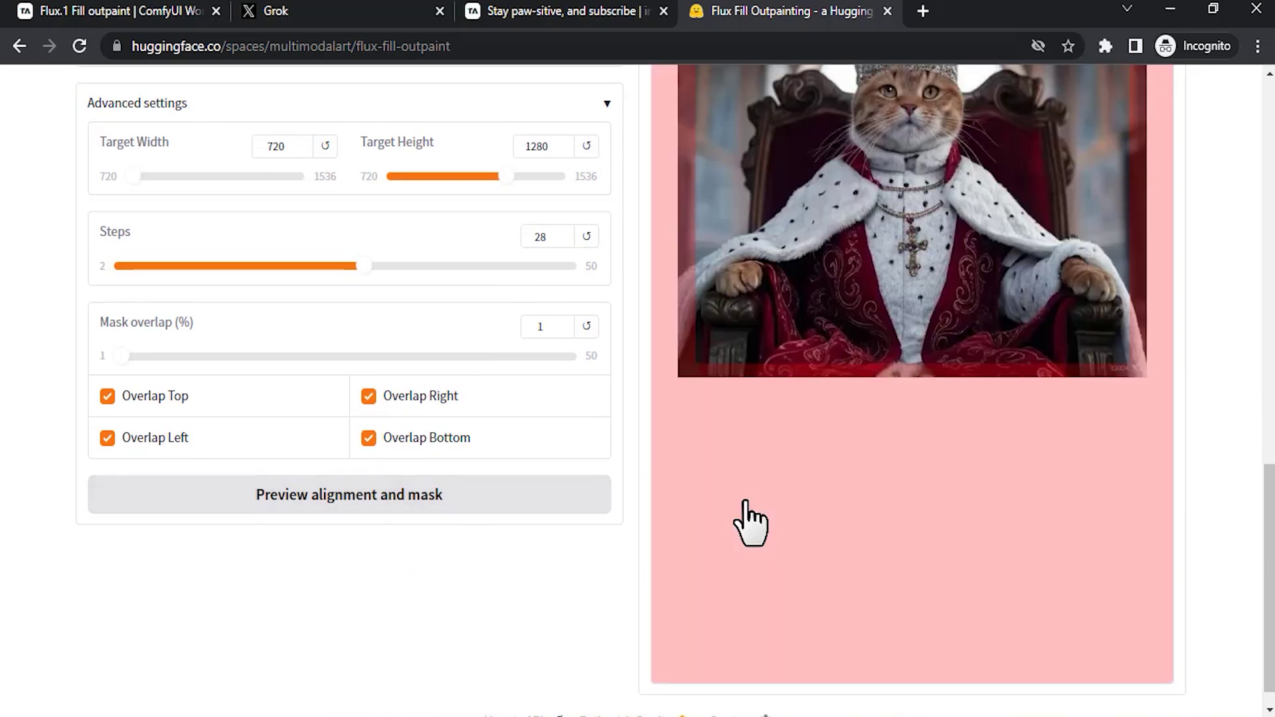
scroll(746, 518, up, 2)
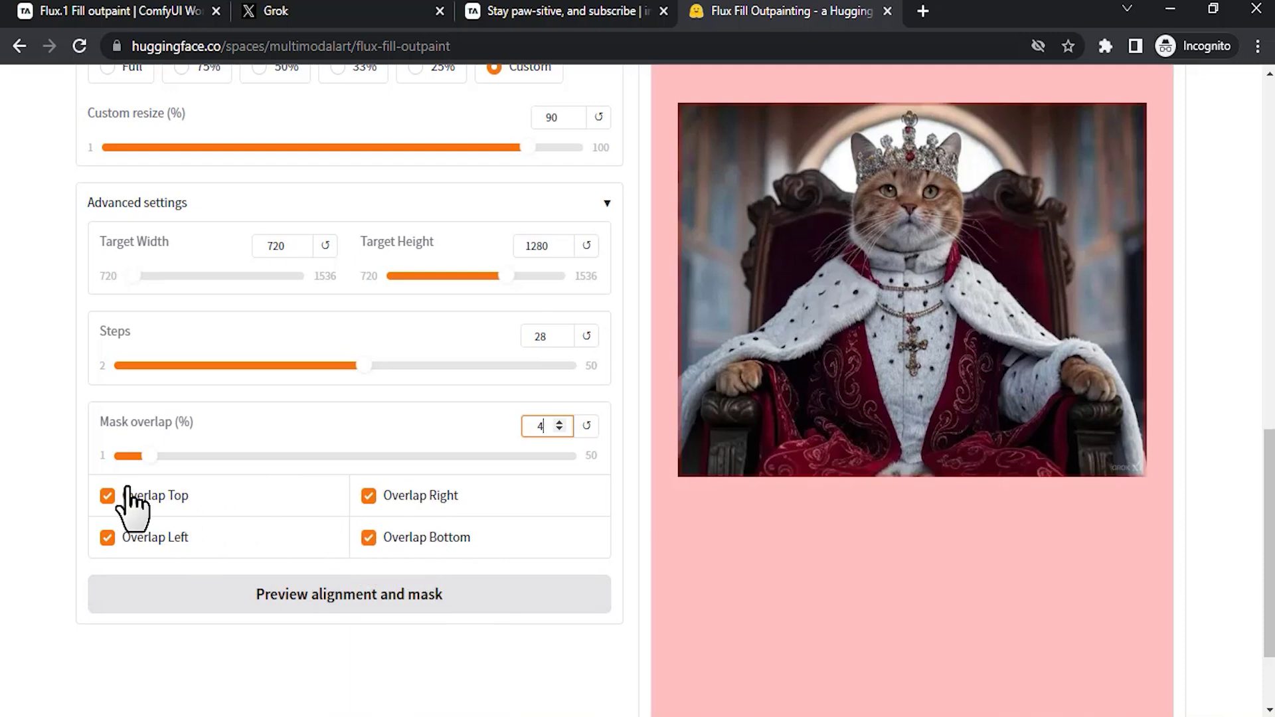
Set alignment to Top and preview the resulting mask.
scroll(62, 528, up, 5)
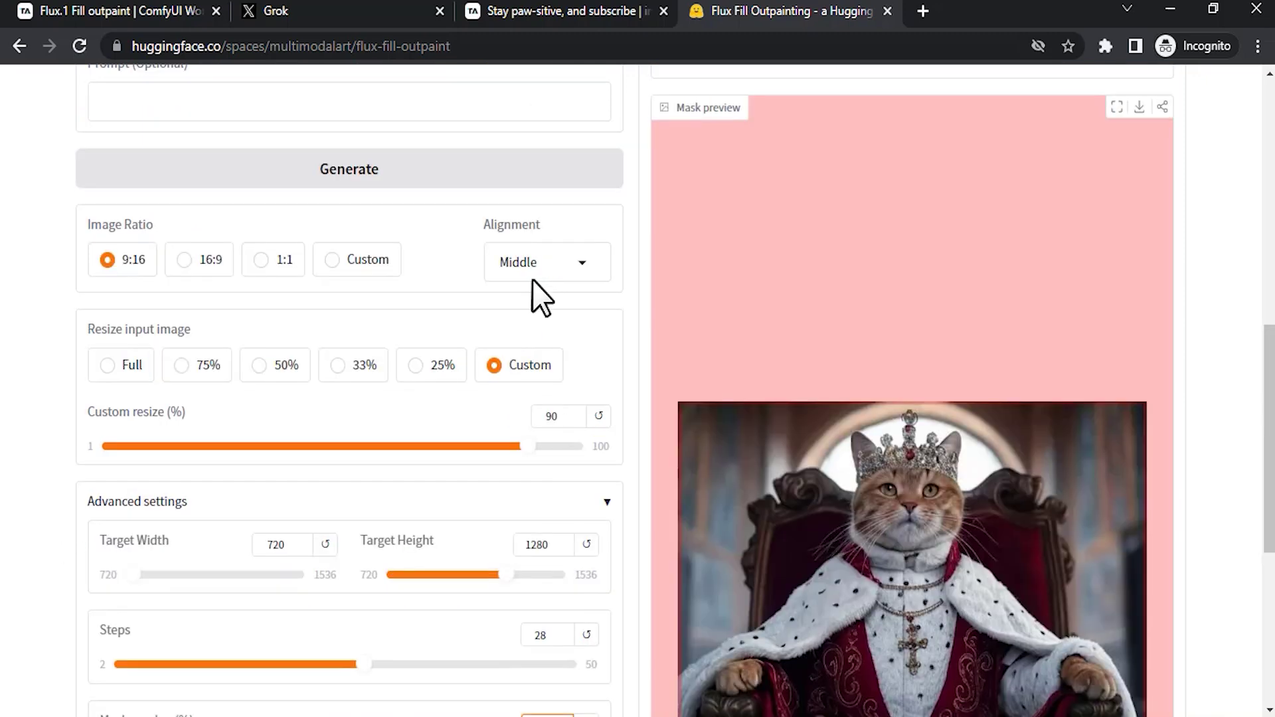
click(583, 263)
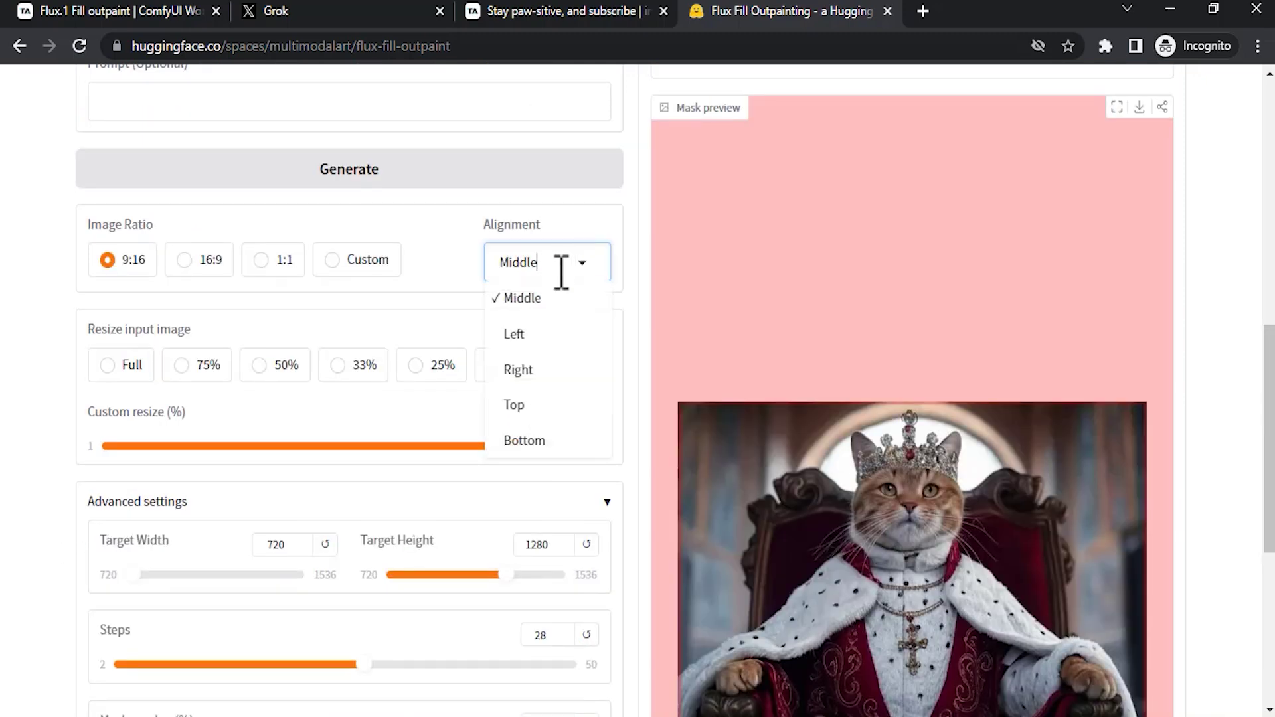
click(522, 406)
scroll(617, 371, down, 6)
click(417, 488)
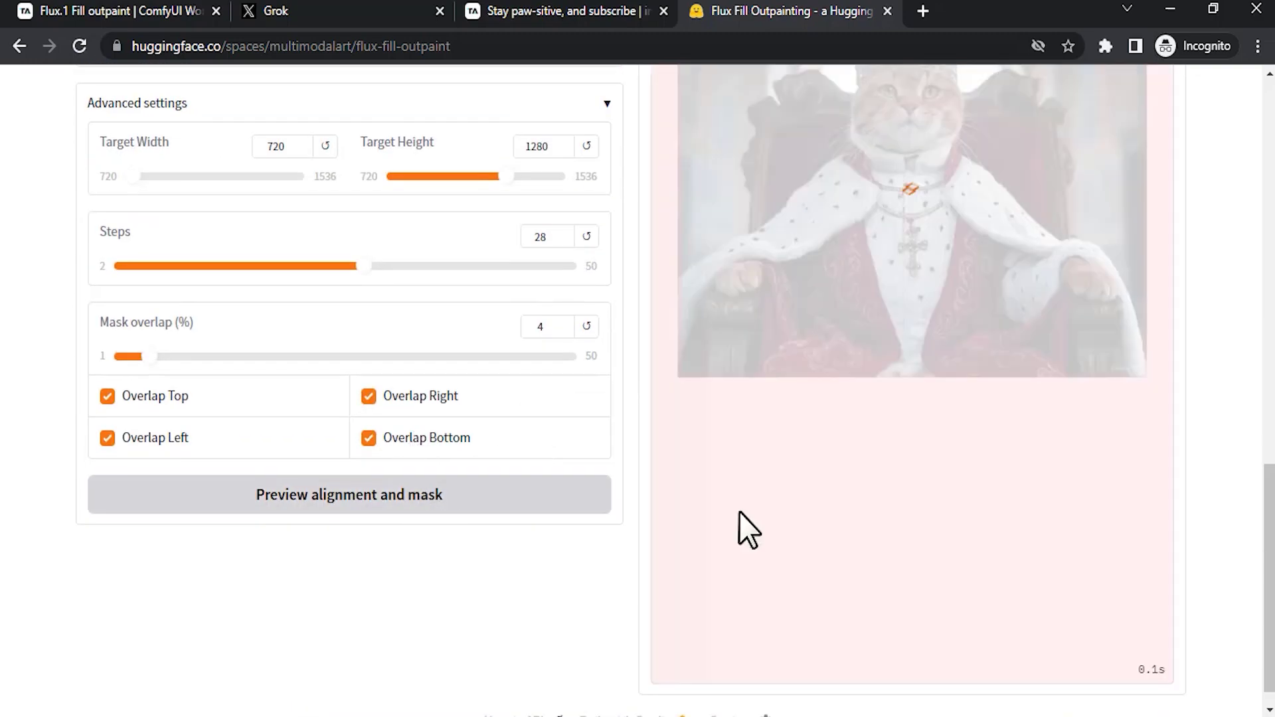
Review the top-aligned mask preview, then set alignment back to Middle.
scroll(863, 472, up, 9)
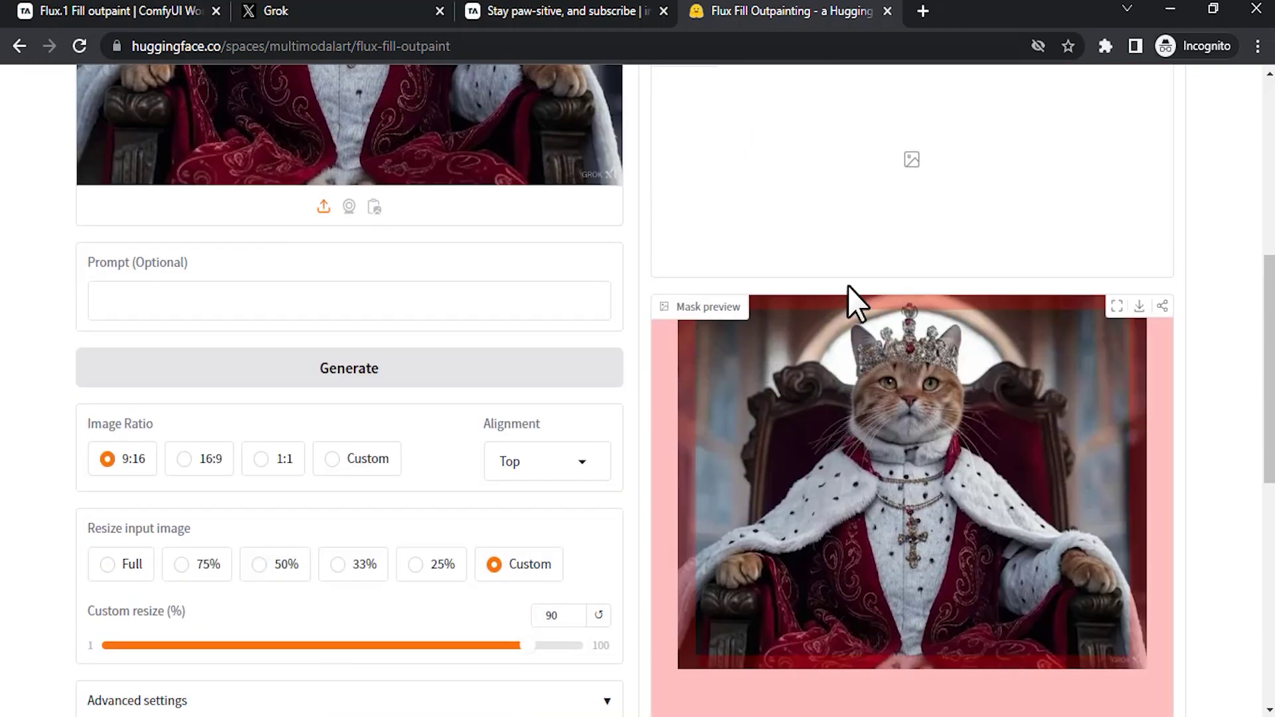
scroll(956, 345, down, 6)
scroll(861, 319, down, 4)
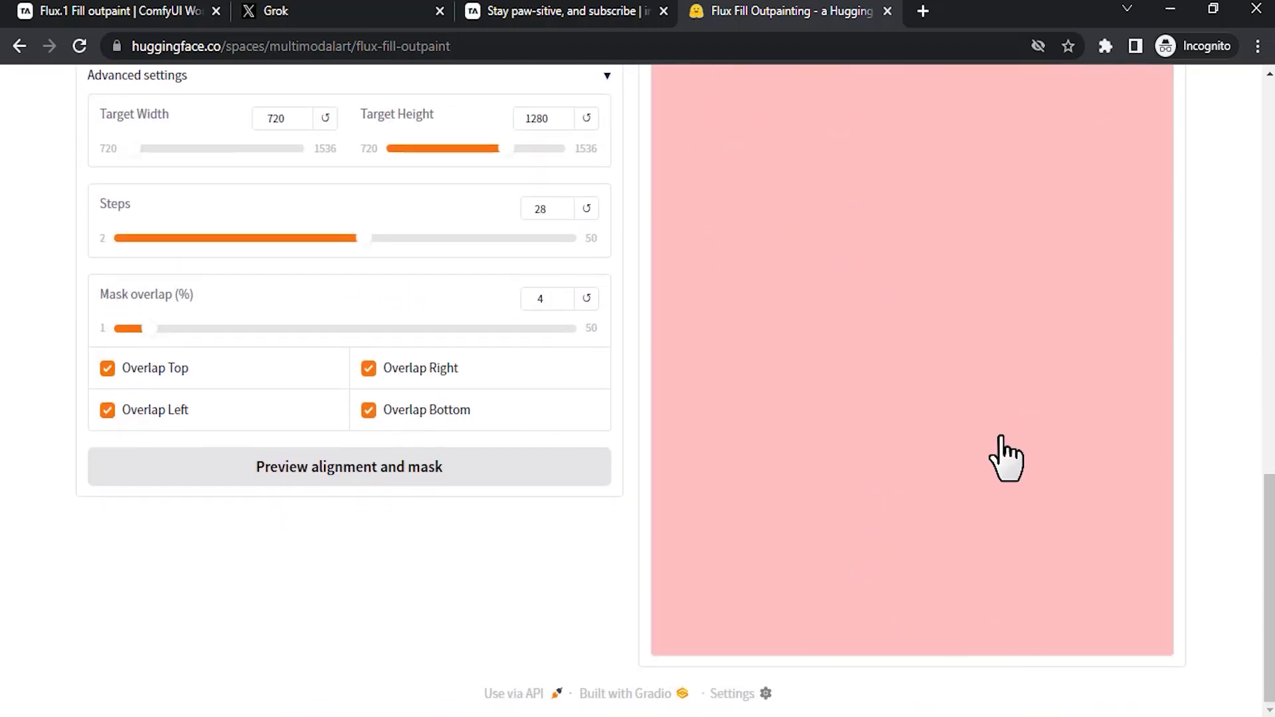
scroll(1002, 455, up, 6)
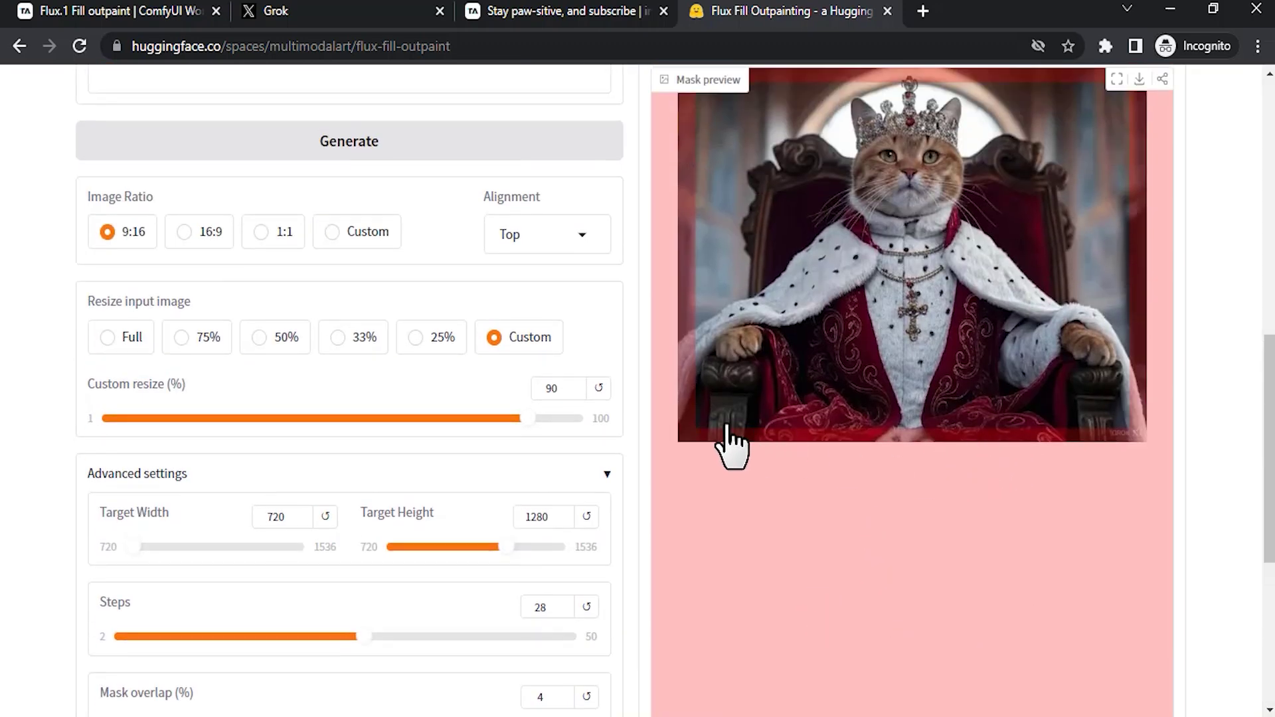
click(545, 235)
click(543, 274)
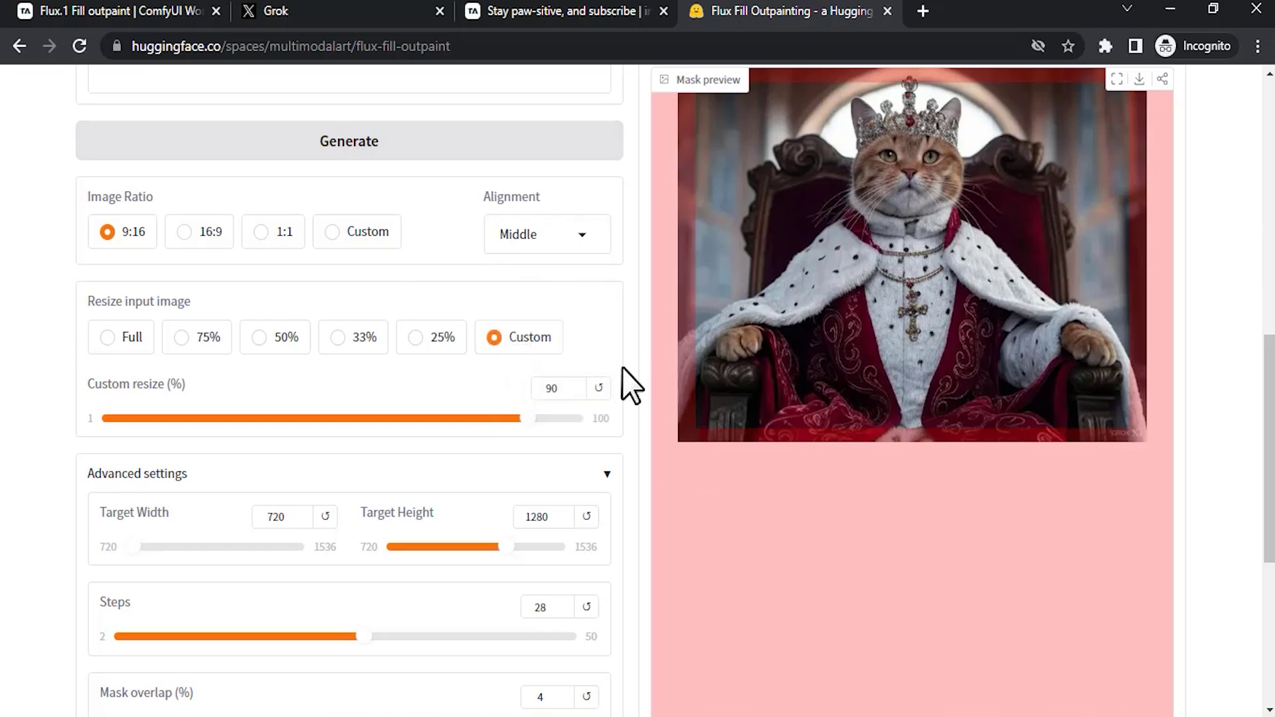
Generate the 9:16 outpainted portrait extending the cat king's throne room above and below.
scroll(498, 512, up, 8)
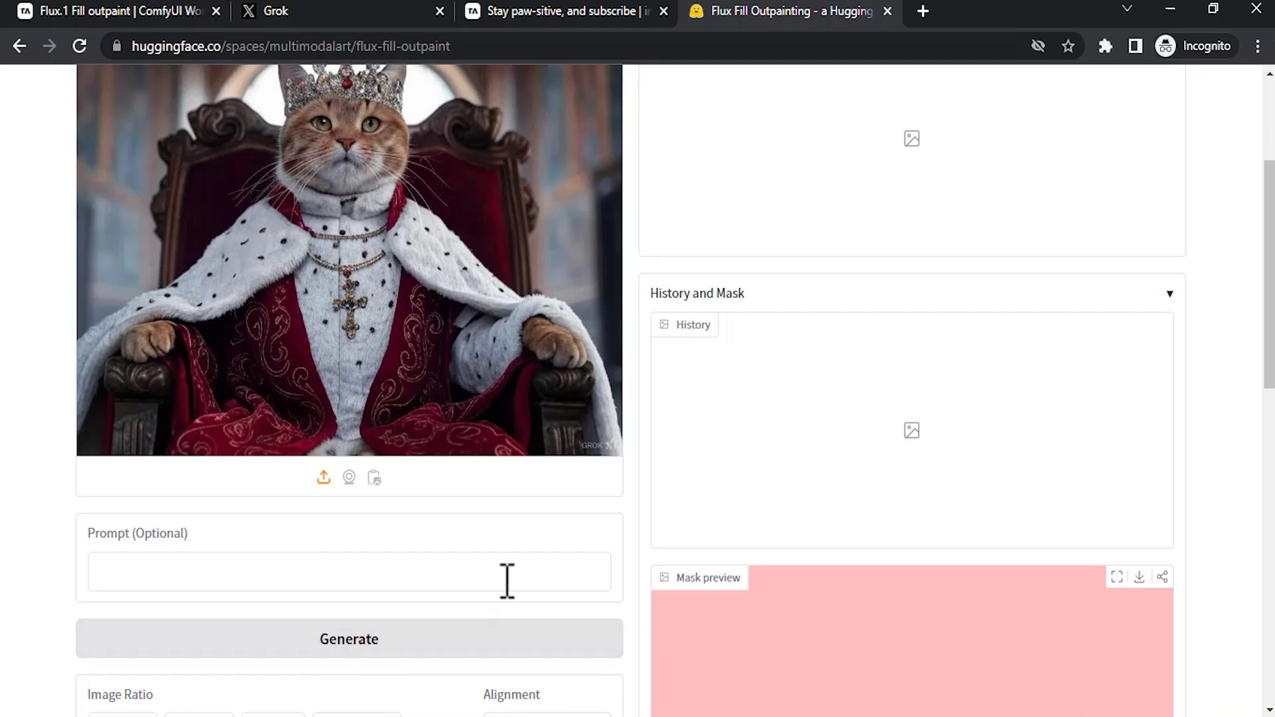
click(400, 645)
scroll(744, 640, up, 3)
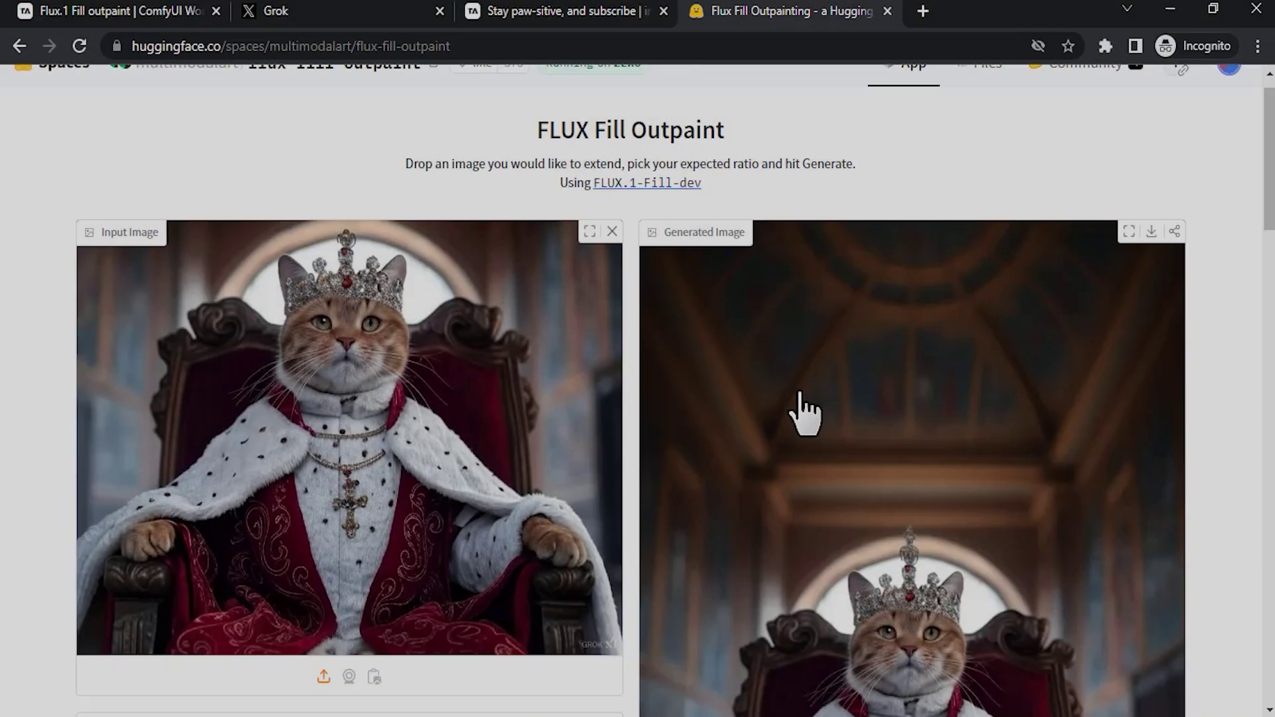
scroll(797, 418, down, 8)
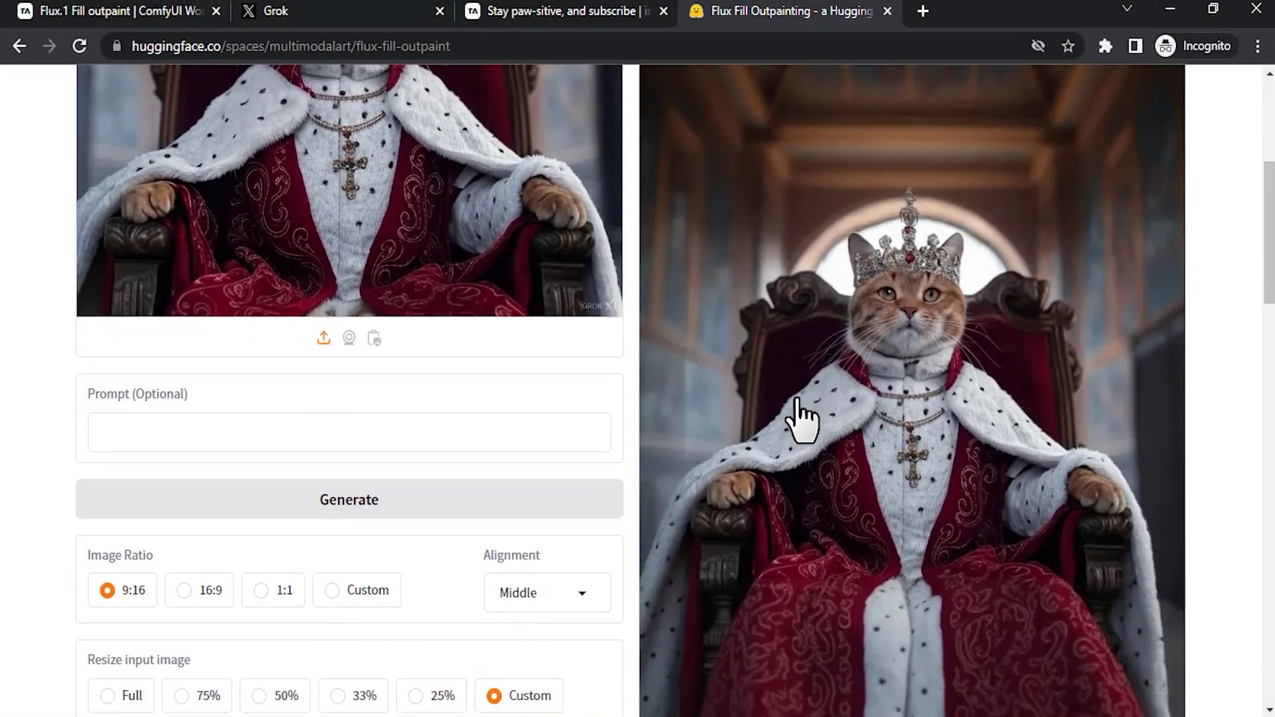